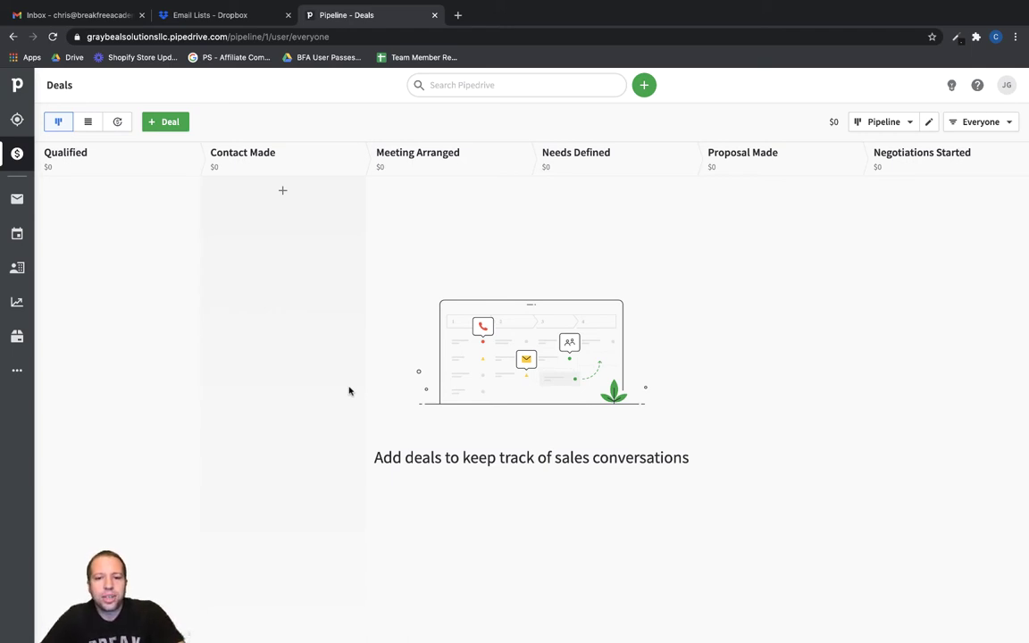
Step: Switch to Dropbox and download AccountingFirms.csv from the Email Lists folder
left_click(214, 18)
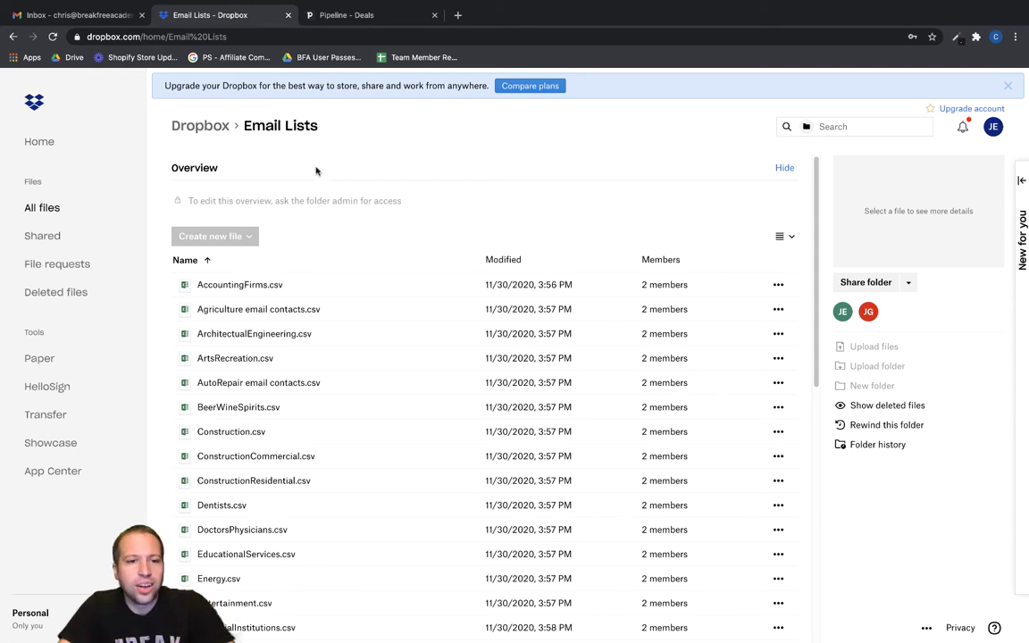
left_click(160, 284)
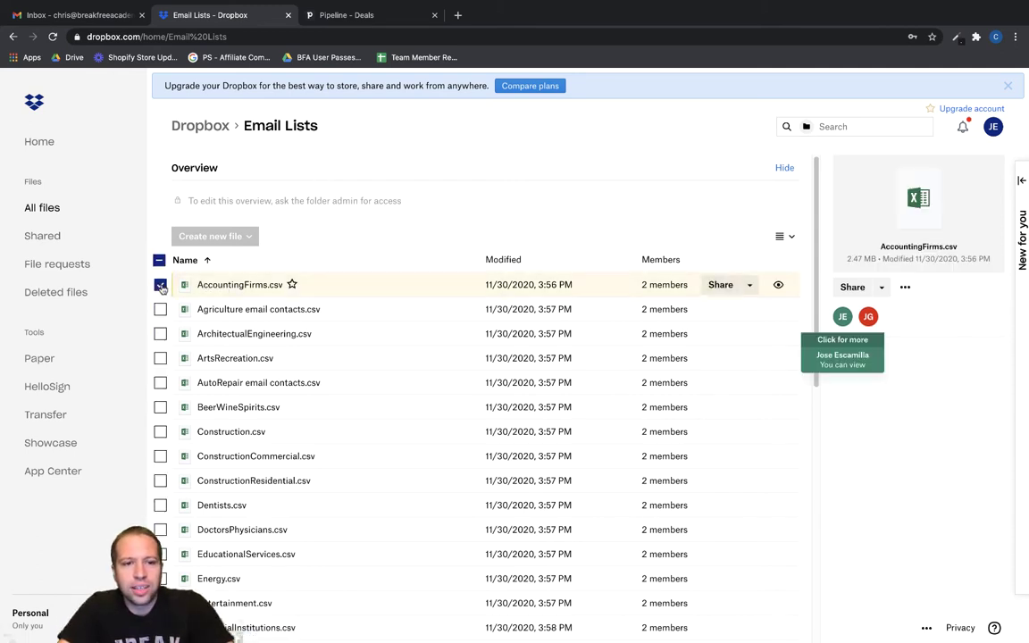
left_click(904, 290)
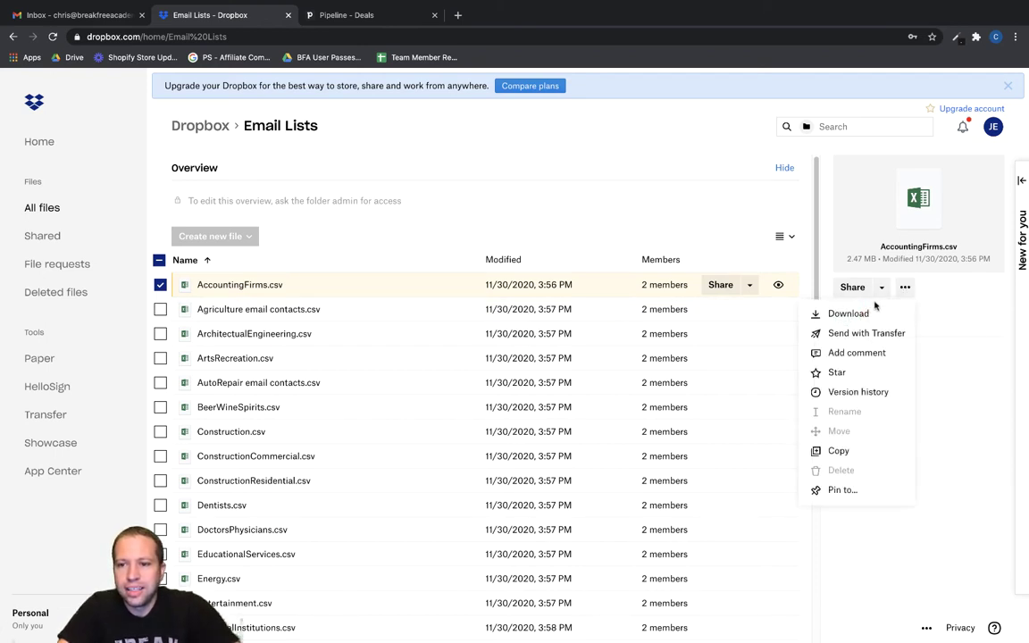
left_click(817, 314)
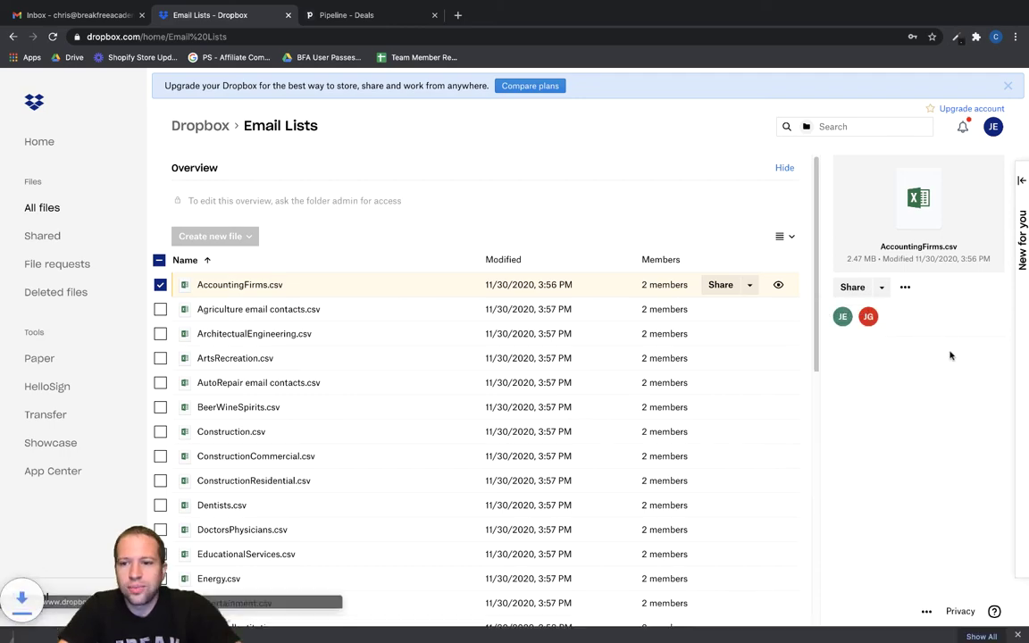
Step: Open the downloaded AccountingFirms (1) file in Excel and show it in full screen
left_click(53, 630)
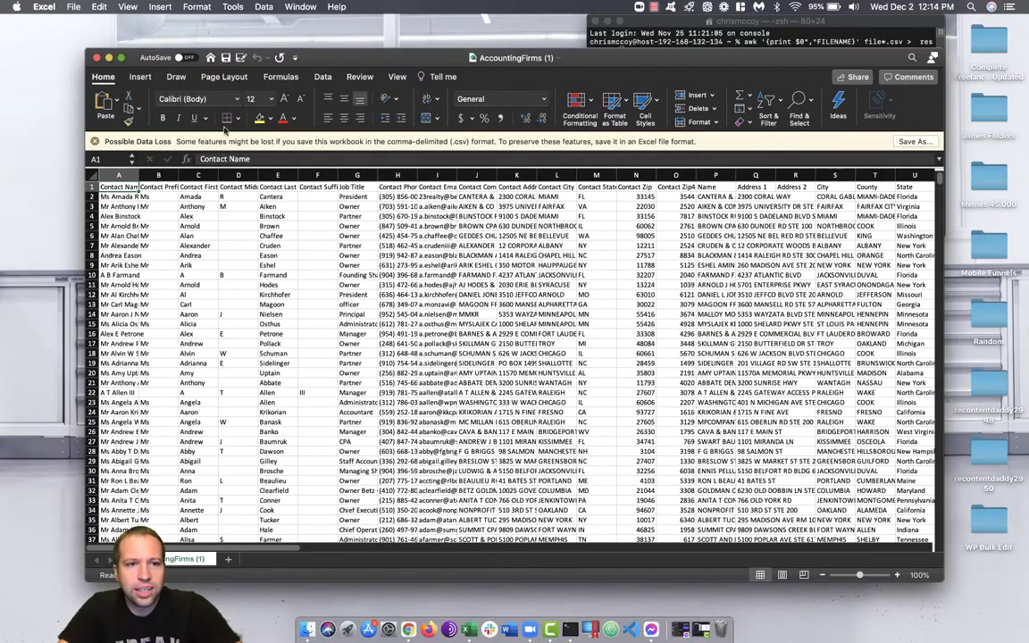
left_click(119, 57)
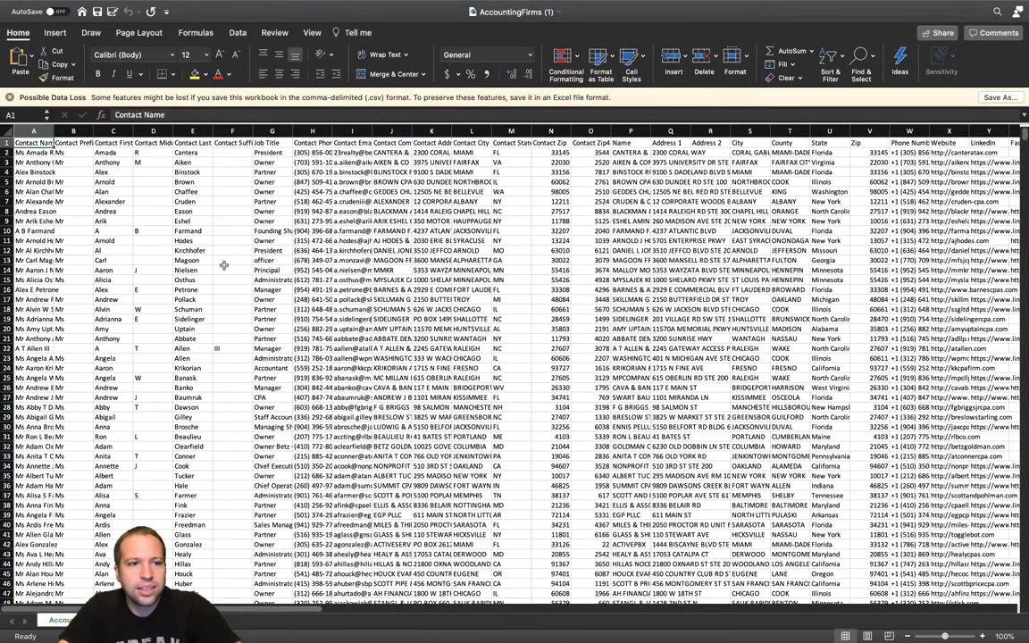
left_click(35, 130)
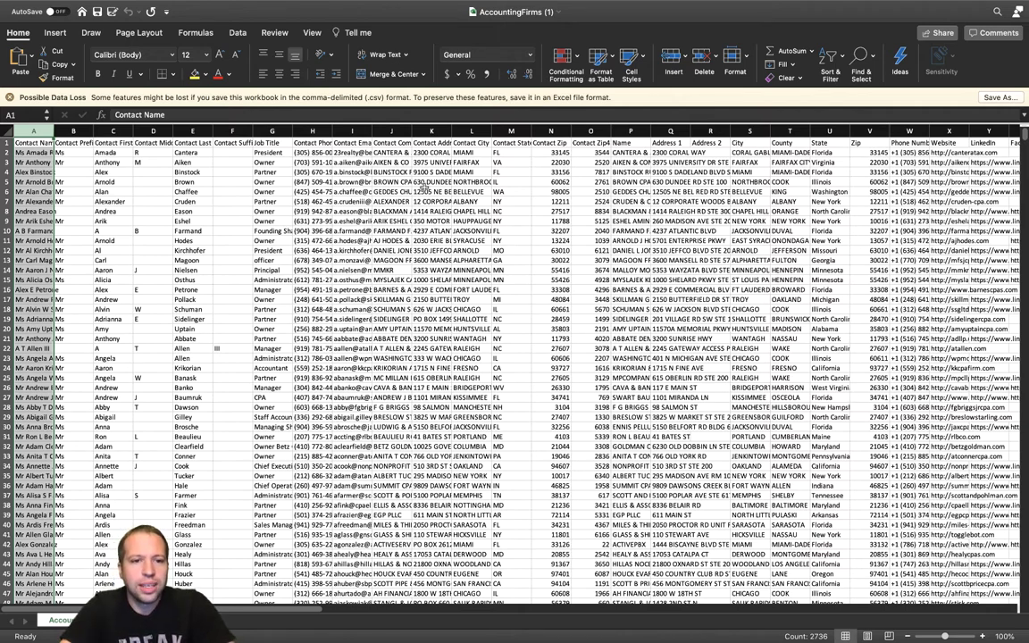
left_click(236, 224)
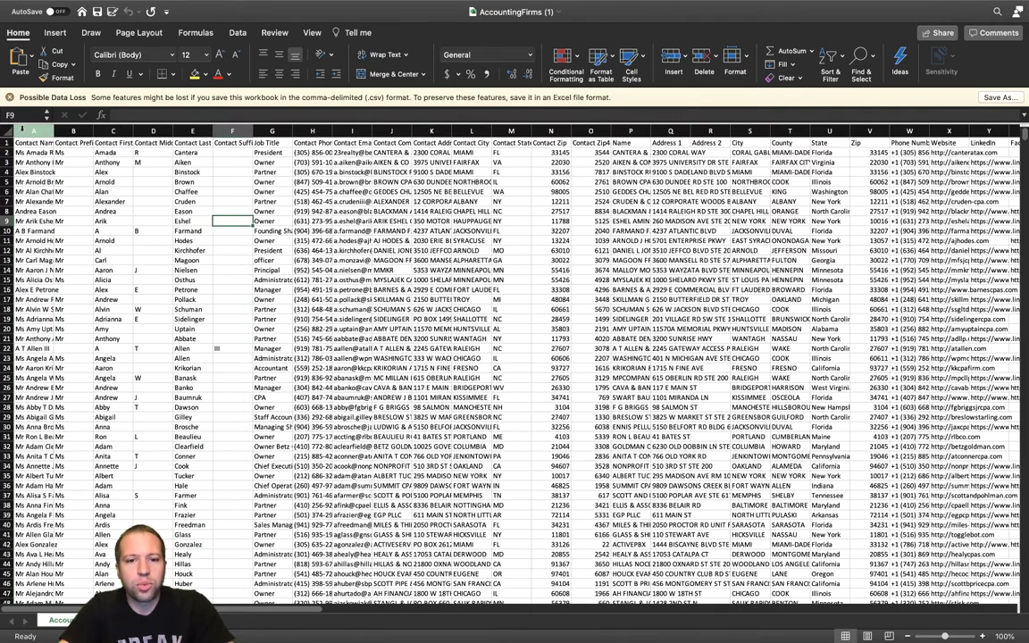
Step: Insert a blank column before the Contact Name column and give it the header "Industry"
left_click(27, 131)
right_click(23, 131)
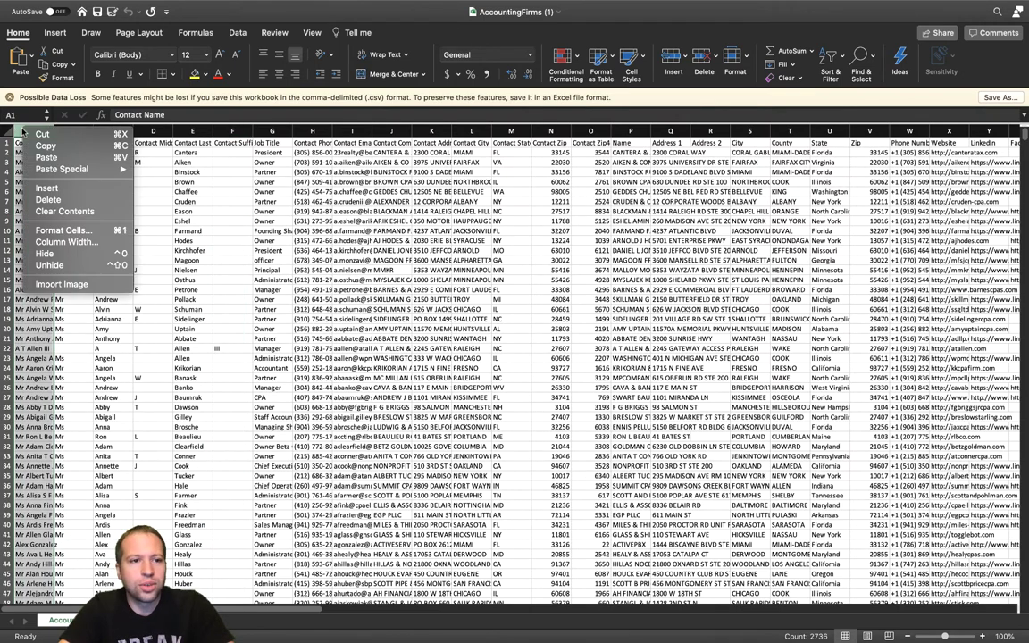
left_click(41, 189)
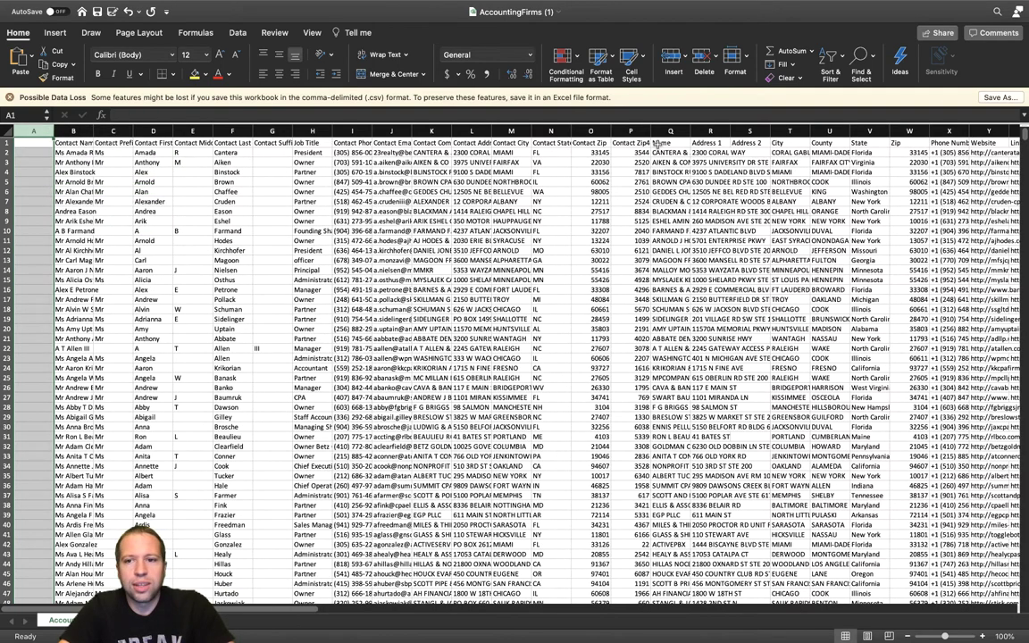
left_click(108, 181)
left_click(34, 141)
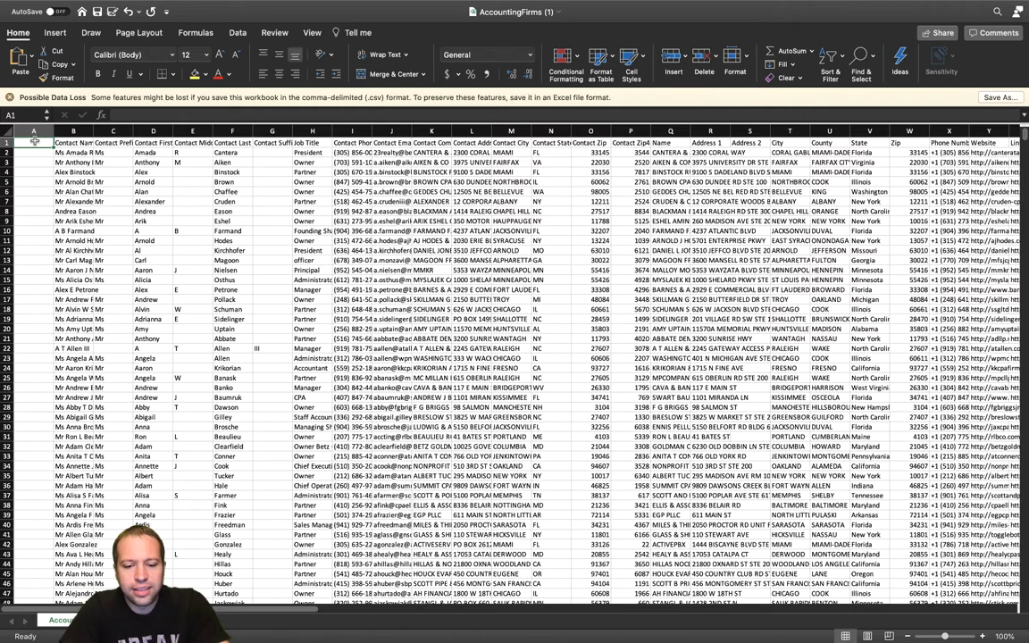
type("Industry")
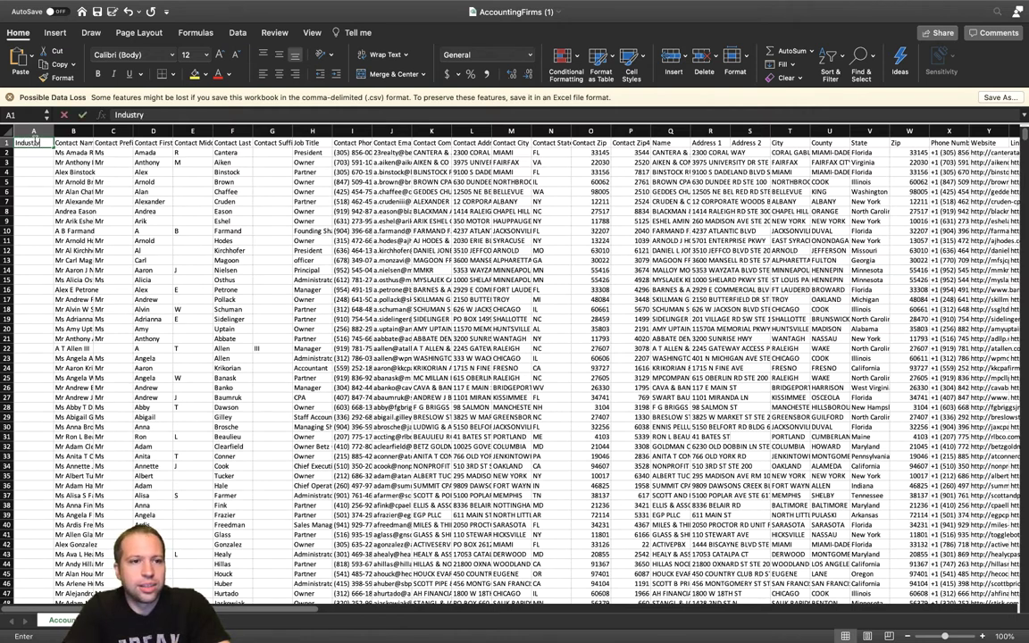
key("Return")
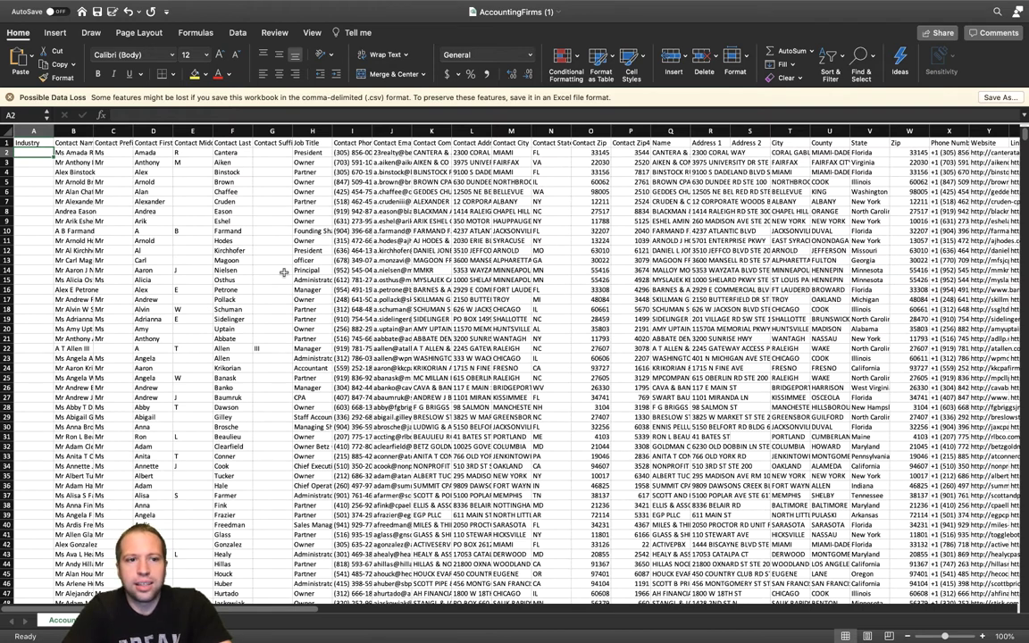
Step: Enter "Accounting Firm" in cell A2 and fill it down the Industry column for all contacts
type("Accounting")
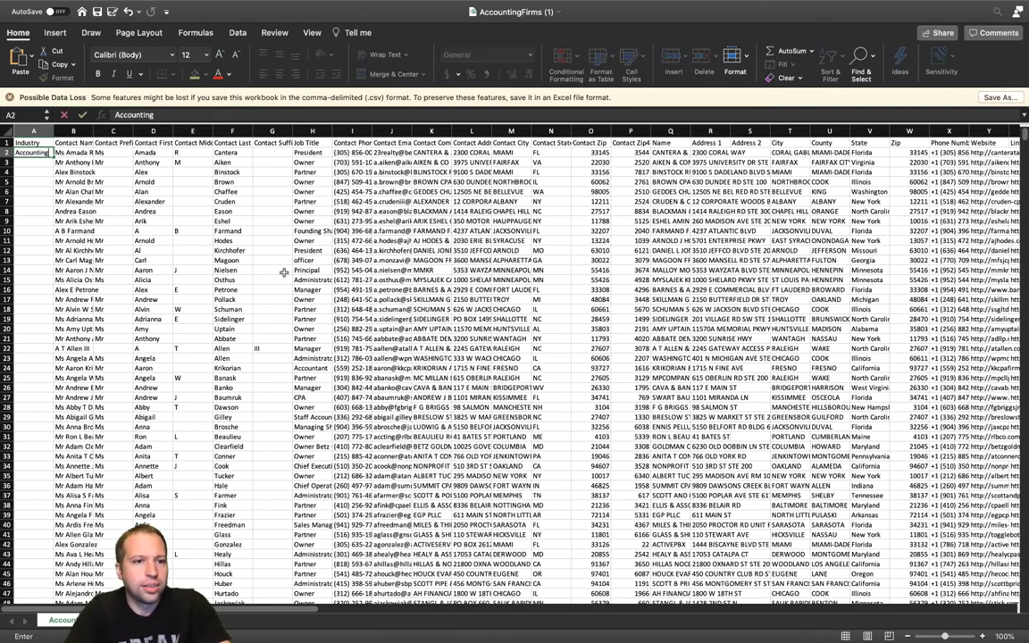
type(" Firms")
key("Return")
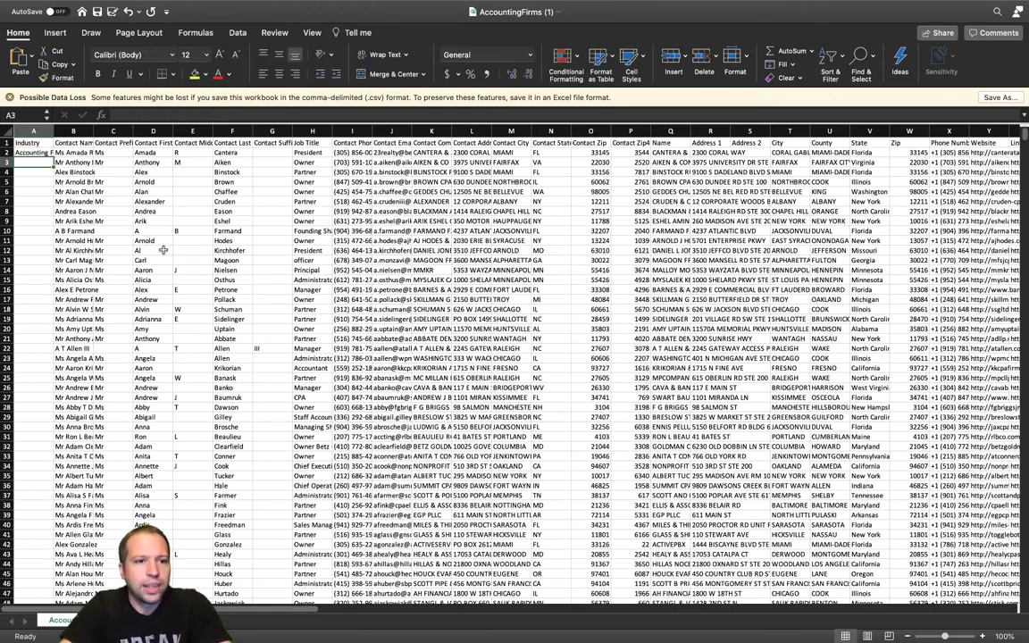
left_click(36, 152)
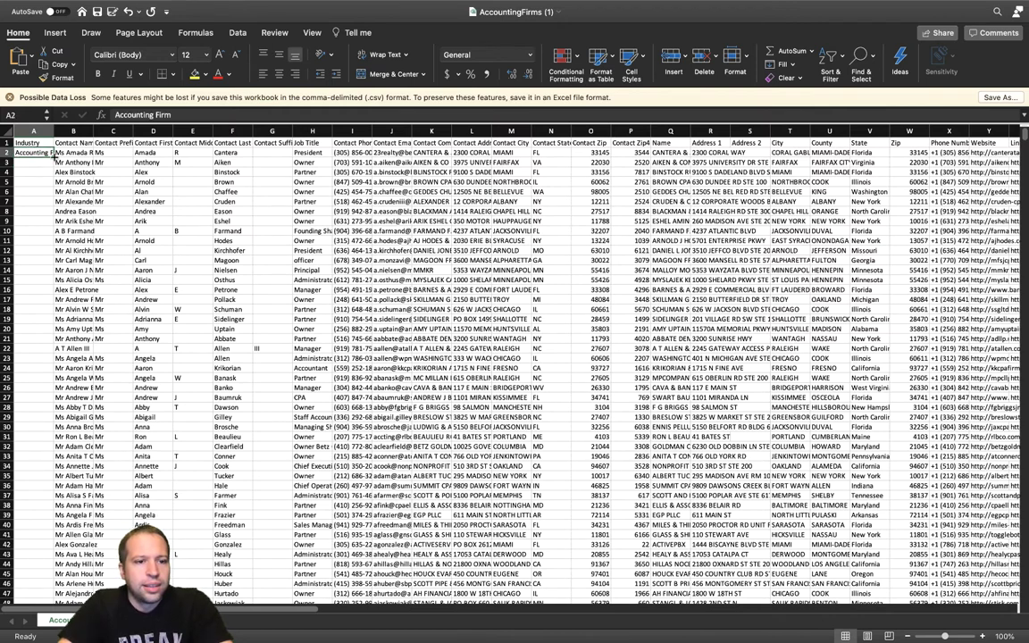
double_click(53, 156)
left_click(93, 171)
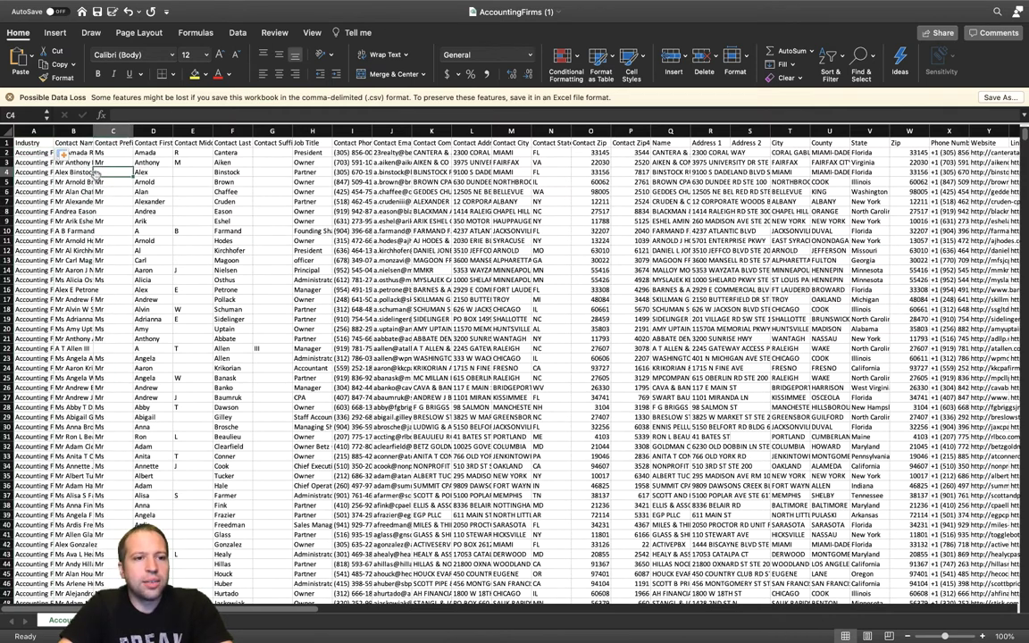
left_click(31, 152)
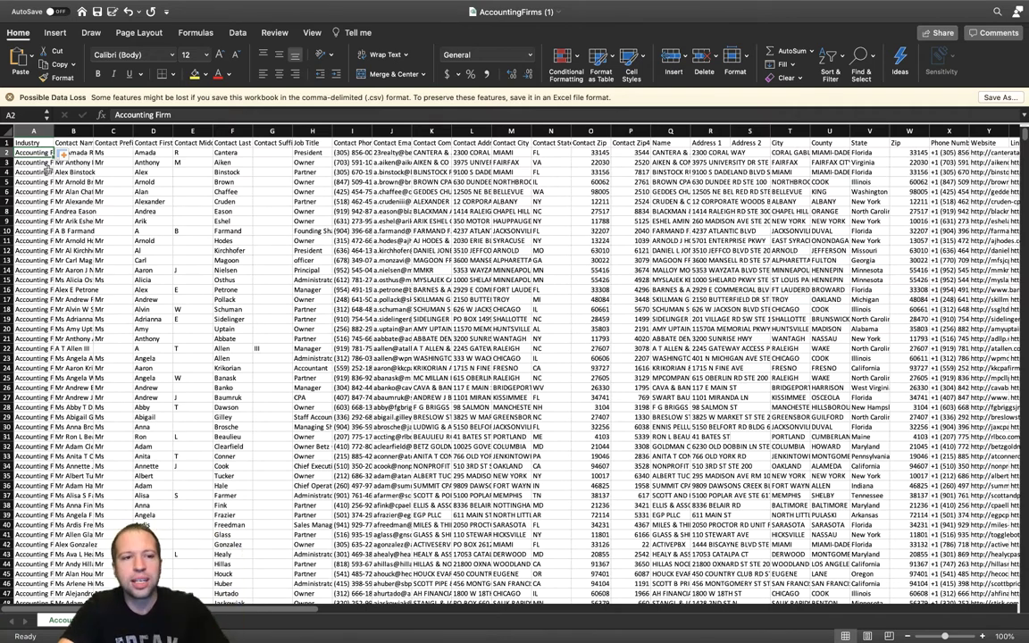
left_click_drag(54, 133, 64, 133)
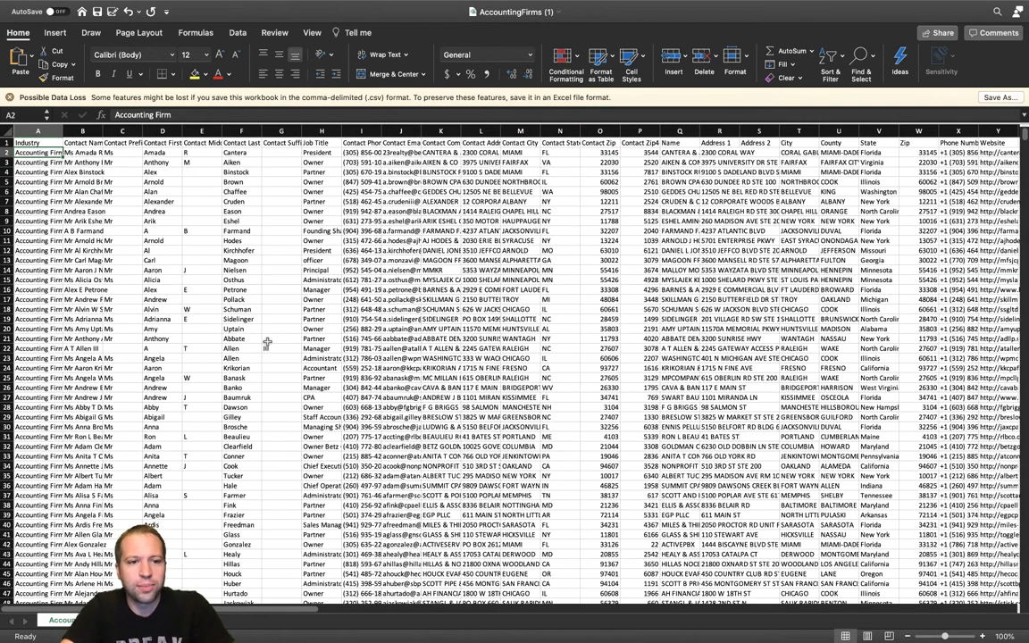
key("super+z")
left_click(182, 191)
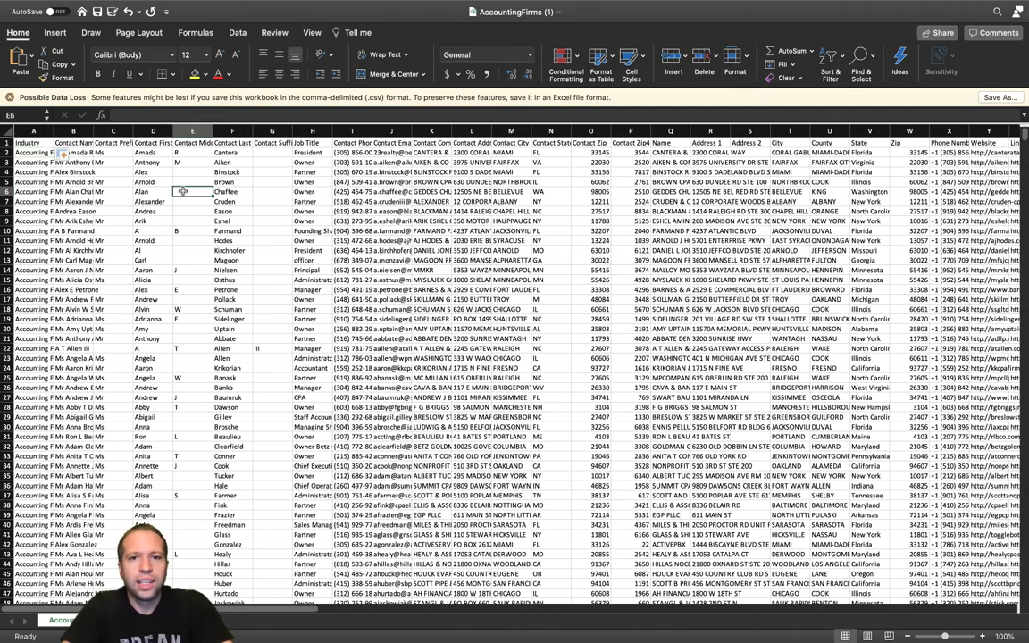
Step: Save the AccountingFirms (1) file, leave full screen and switch back to Chrome
left_click(96, 11)
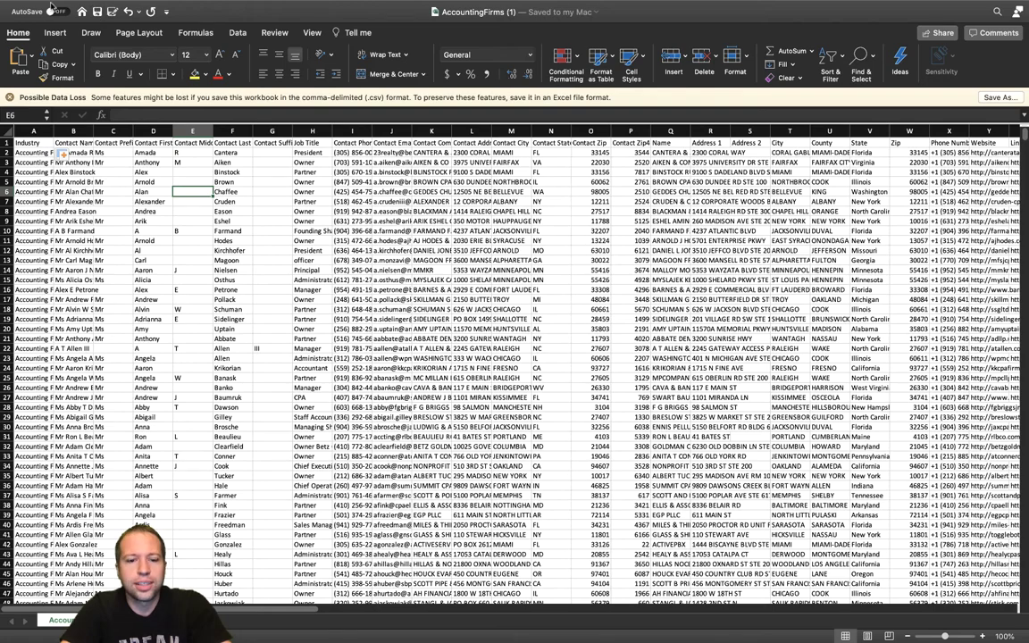
mouse_move(4, 4)
left_click(11, 25)
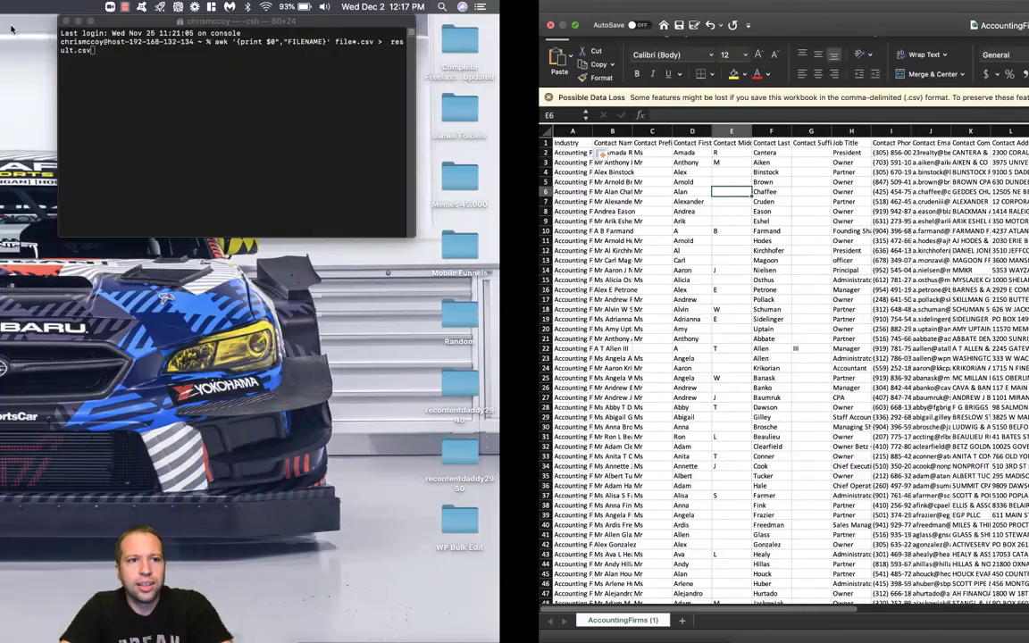
left_click(409, 629)
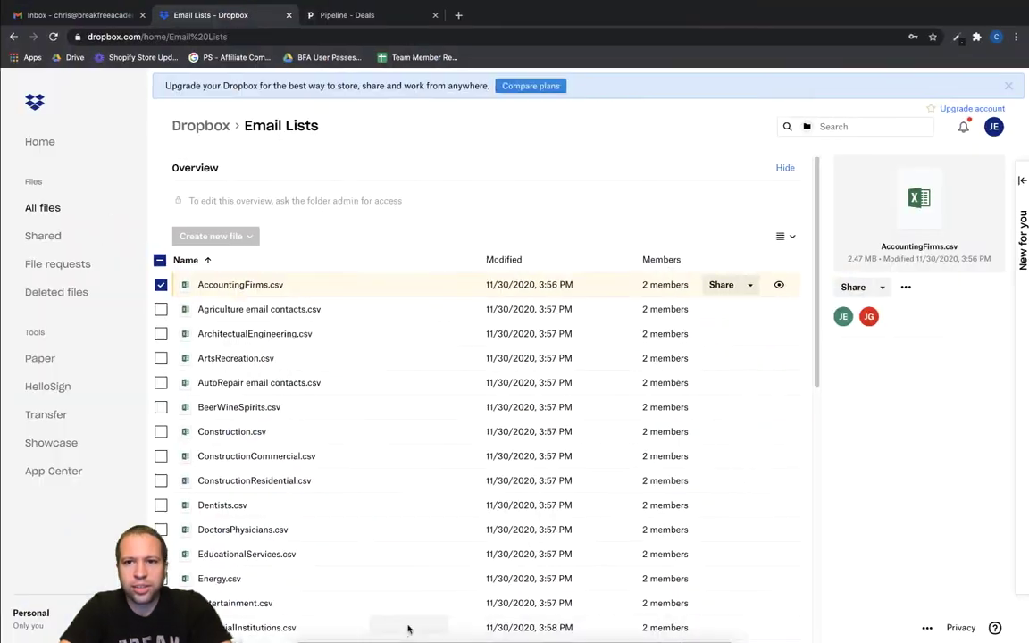
Step: Switch to Pipedrive and start a data import from a spreadsheet
left_click(369, 17)
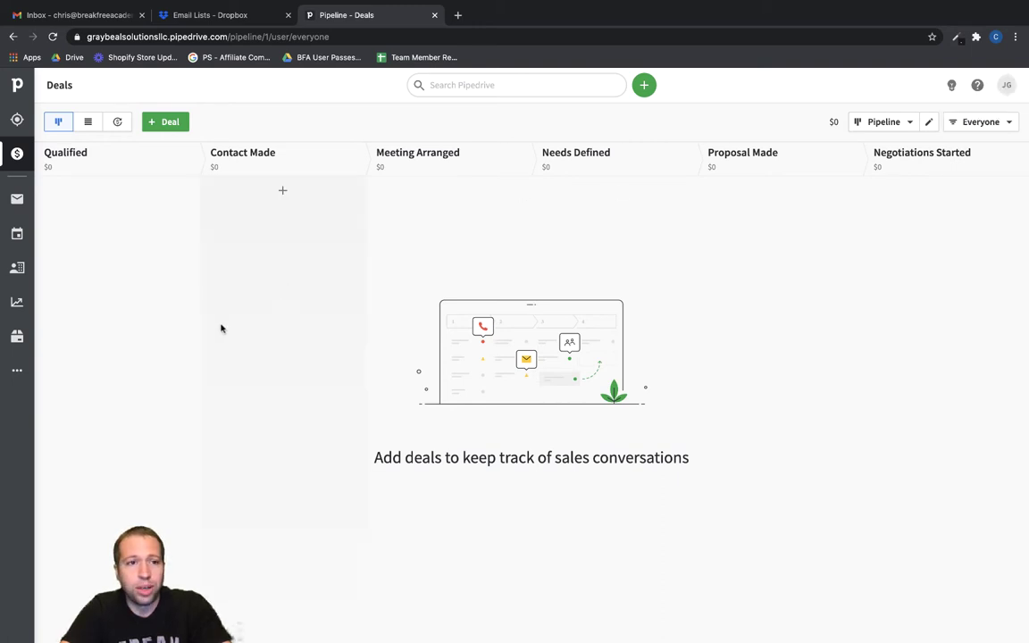
left_click(16, 373)
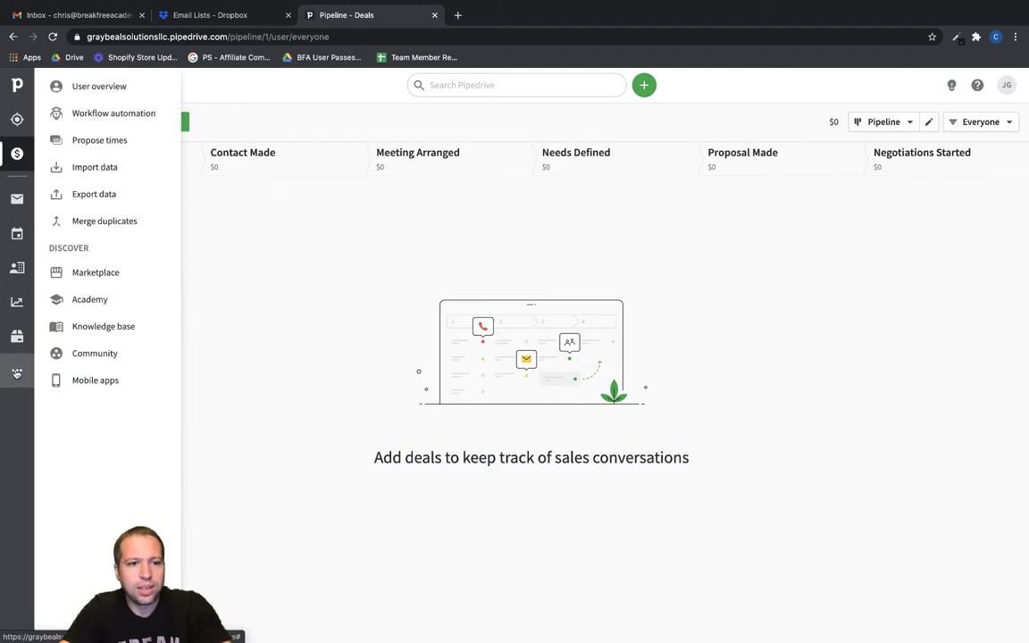
left_click(89, 167)
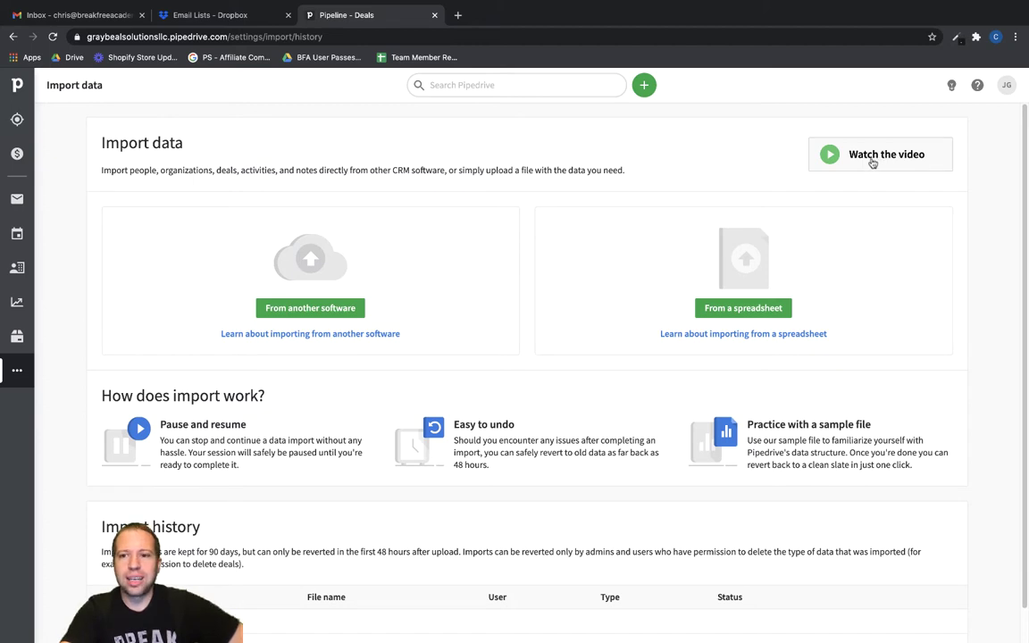
left_click(722, 308)
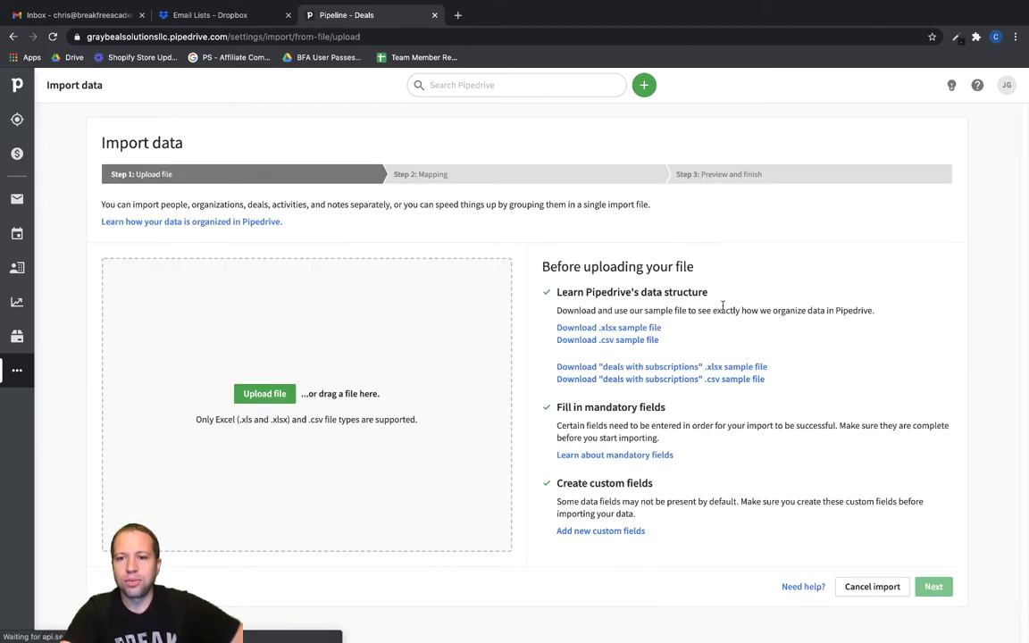
Step: Upload AccountingFirms (1).csv from Downloads and continue to the mapping stage of the import
left_click(254, 398)
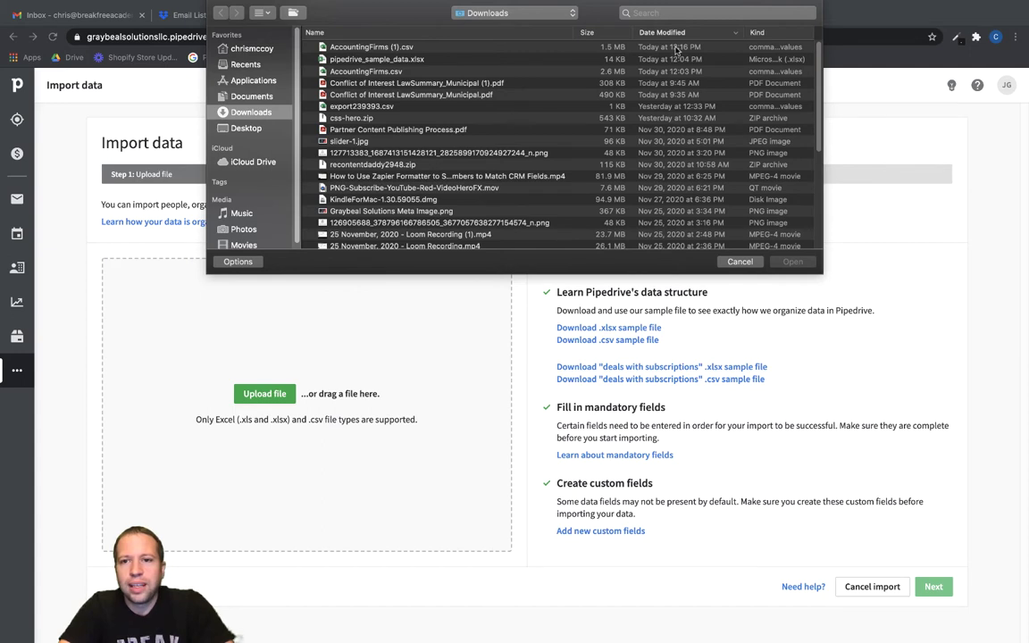
left_click(355, 48)
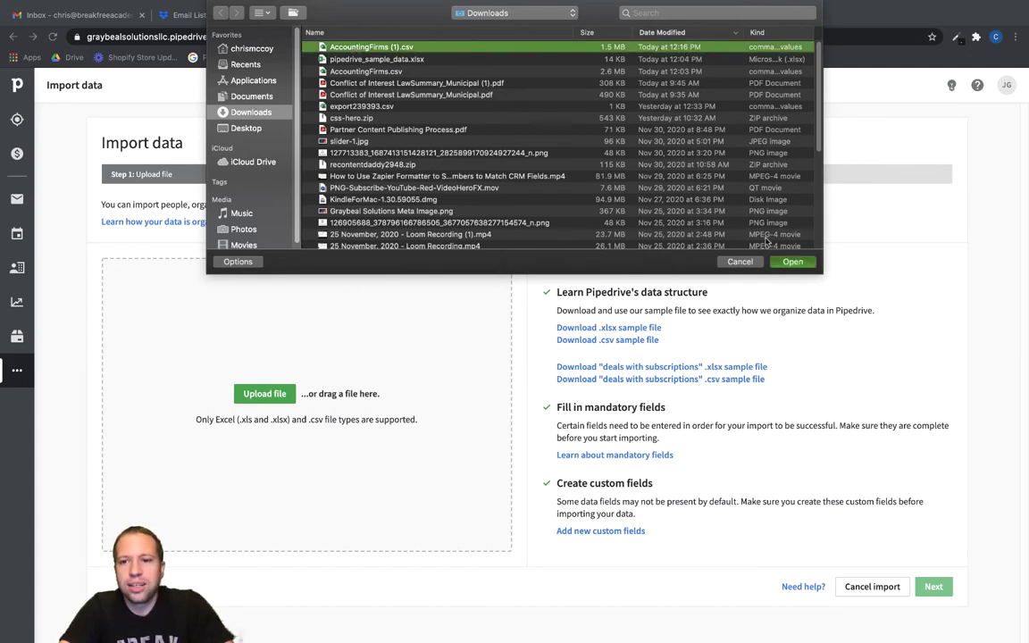
left_click(792, 262)
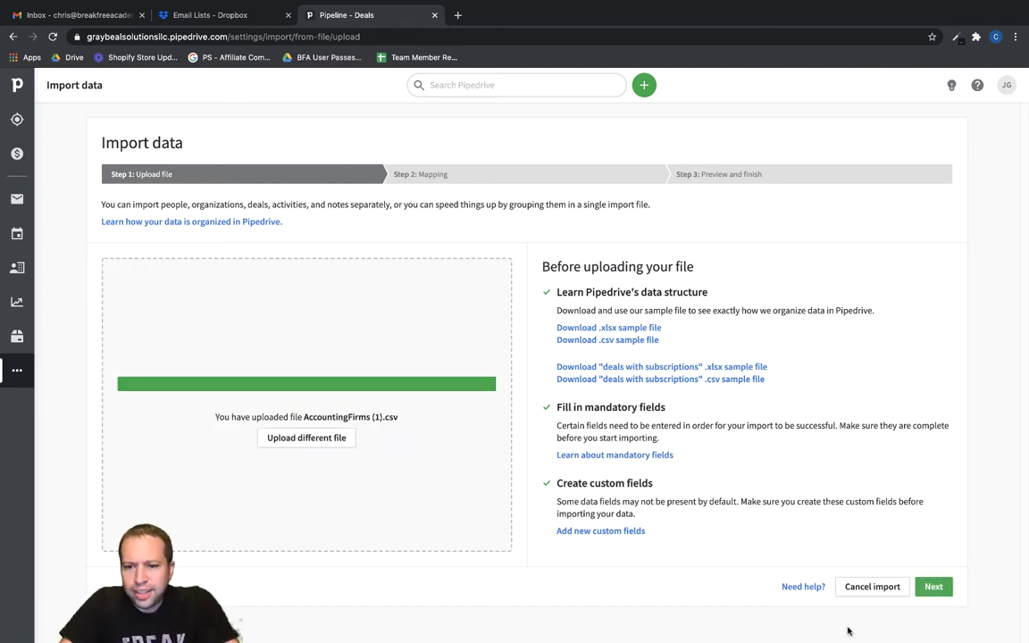
left_click(933, 586)
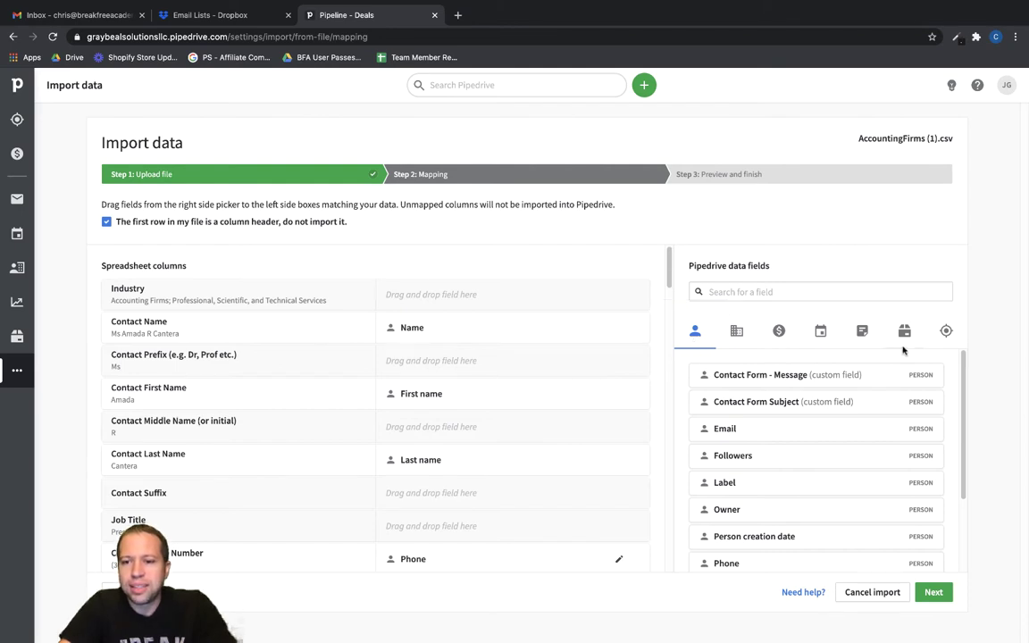
Step: Look through the organization and deal fields available for mapping the spreadsheet columns
left_click(735, 331)
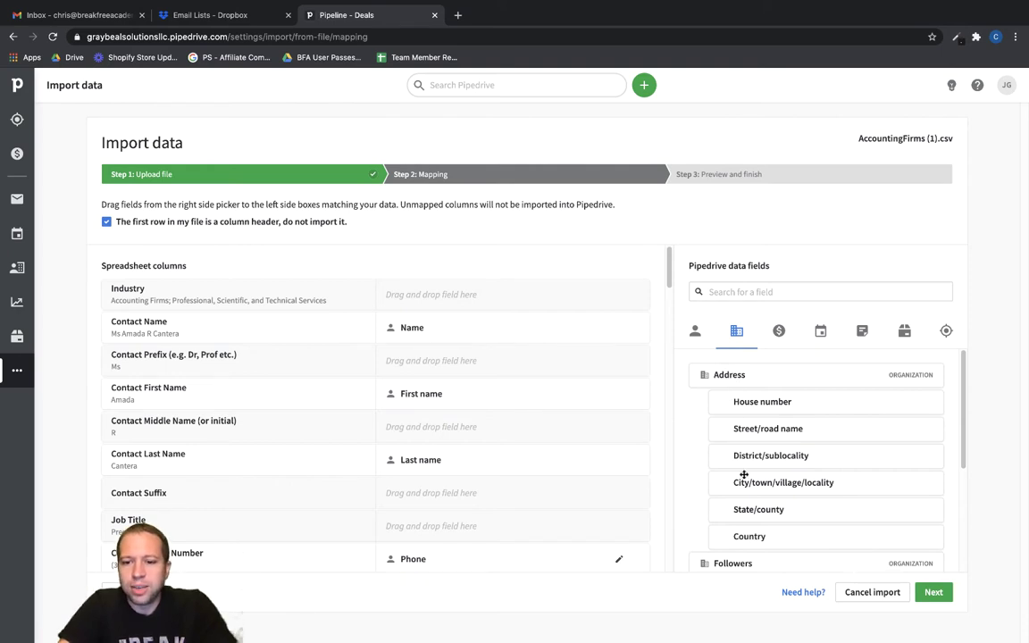
scroll(741, 486, "down", 3)
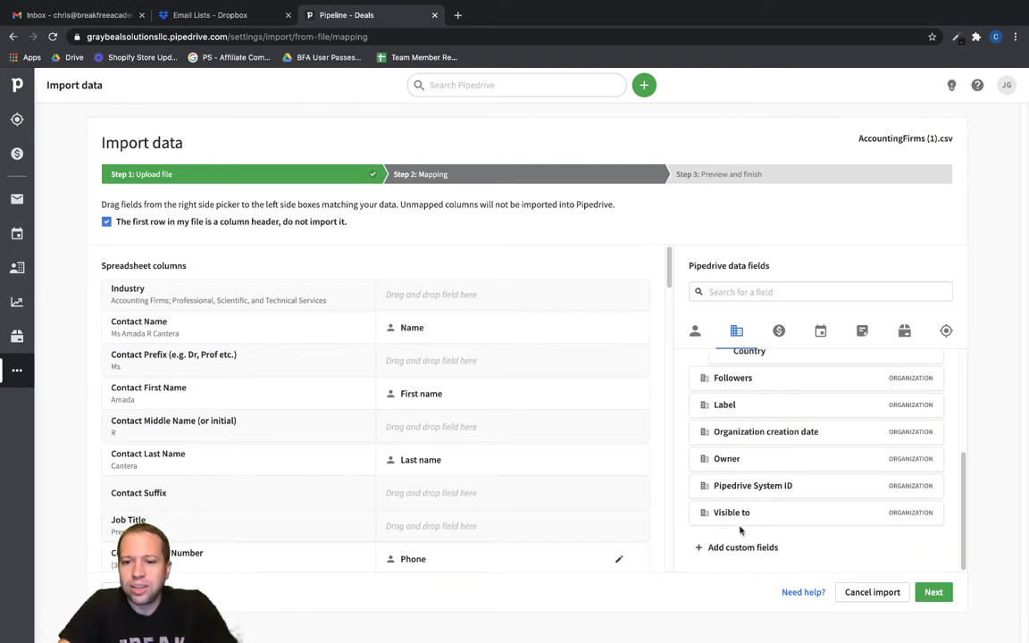
scroll(743, 518, "up", 3)
left_click(777, 334)
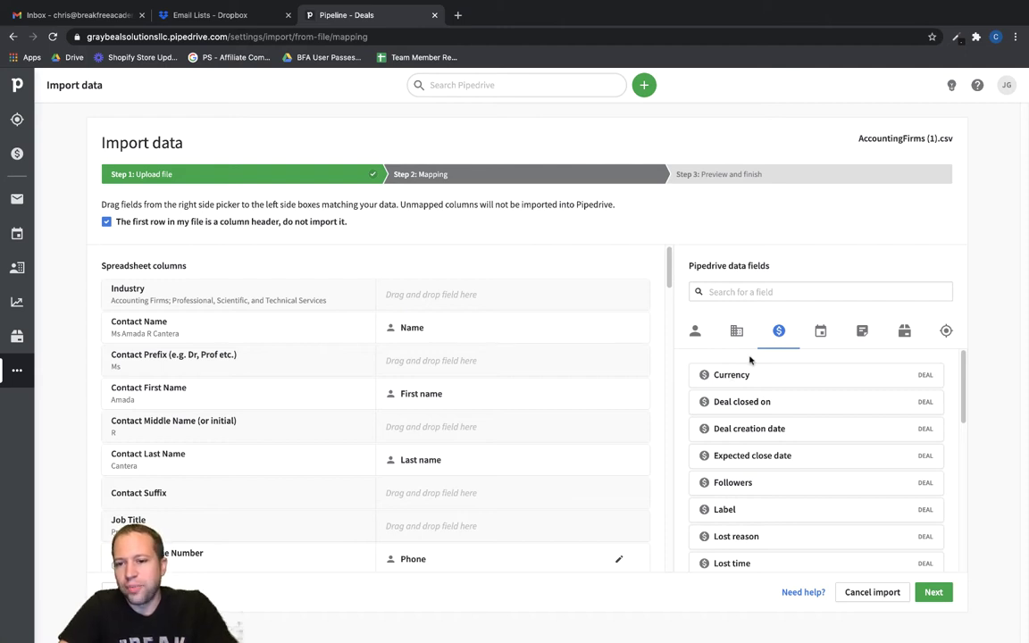
mouse_move(238, 552)
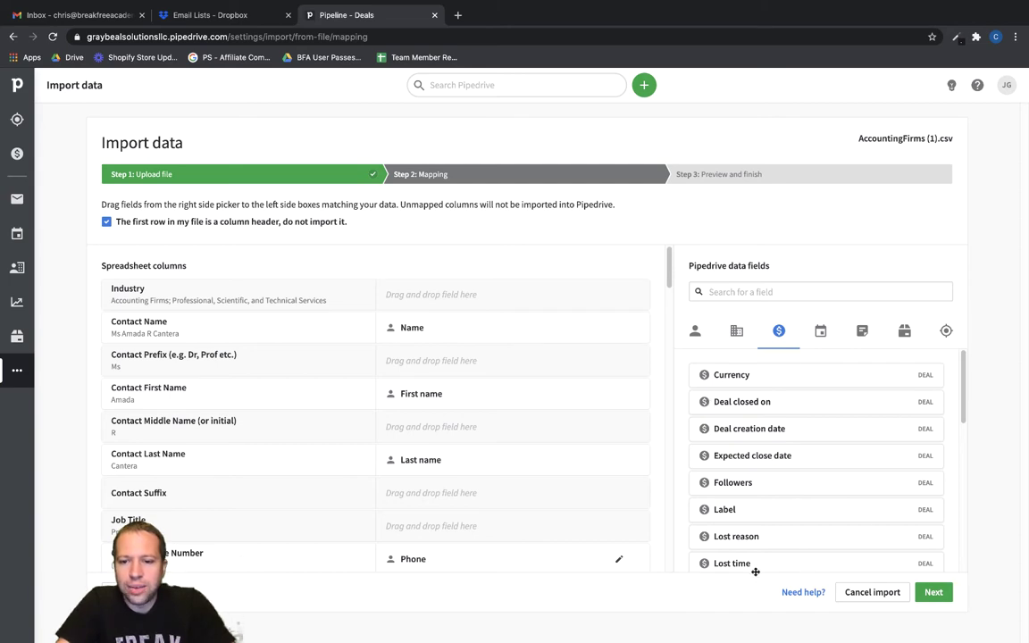
Step: Look through the activity and person fields and check which spreadsheet columns are still unmapped, down to the Employees column
left_click(819, 332)
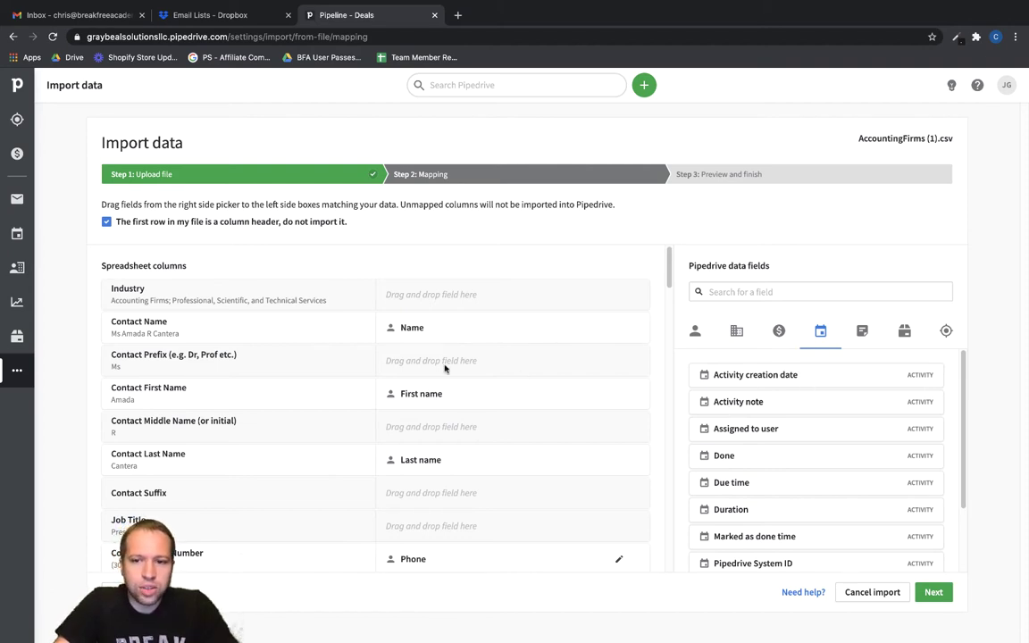
left_click(696, 332)
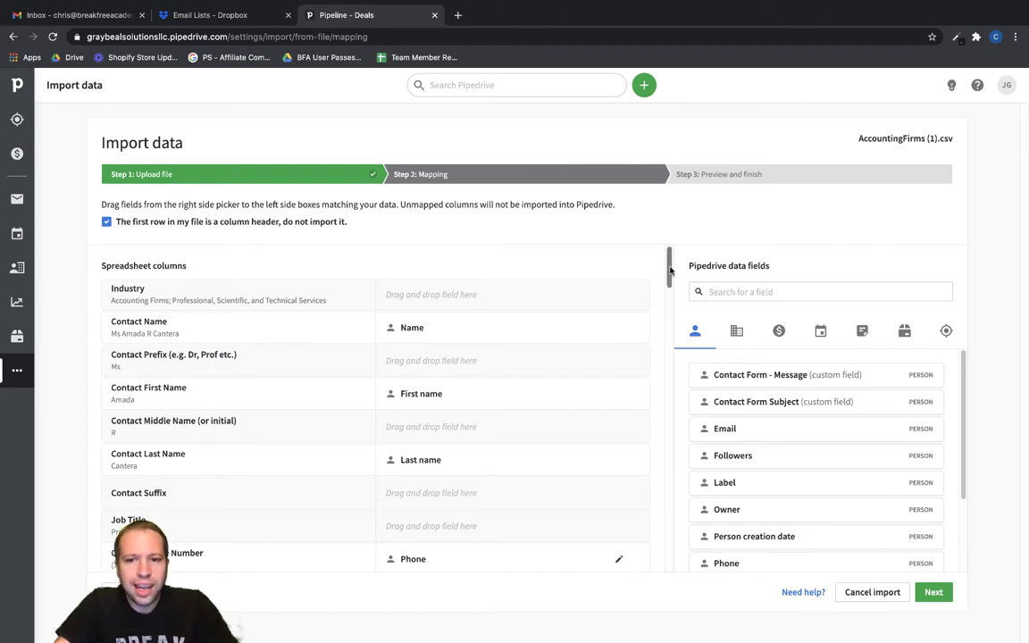
left_click_drag(668, 268, 668, 379)
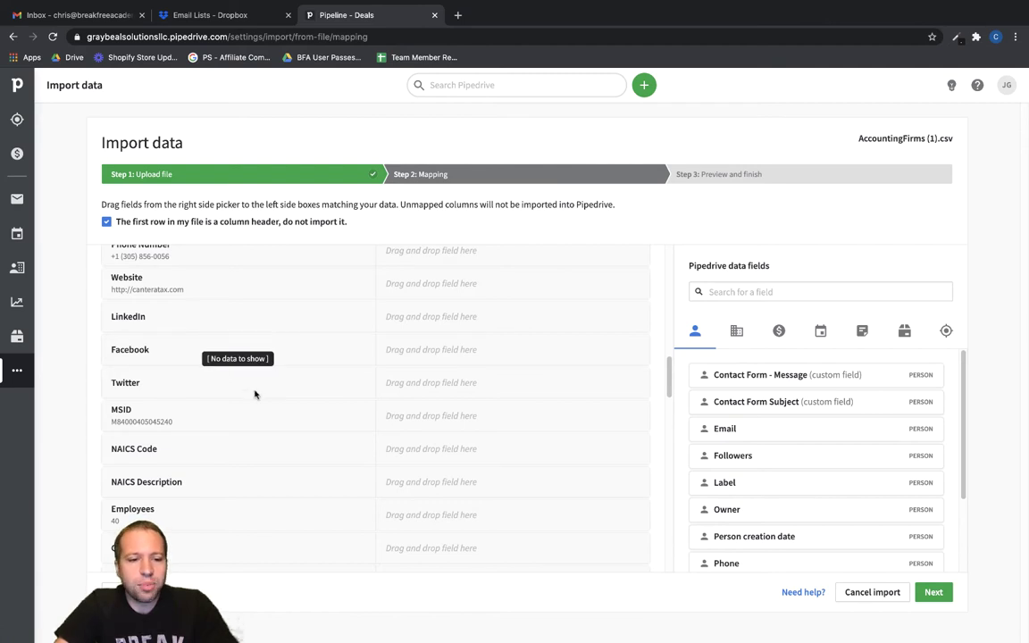
mouse_move(287, 412)
scroll(287, 412, "up", 5)
mouse_move(122, 308)
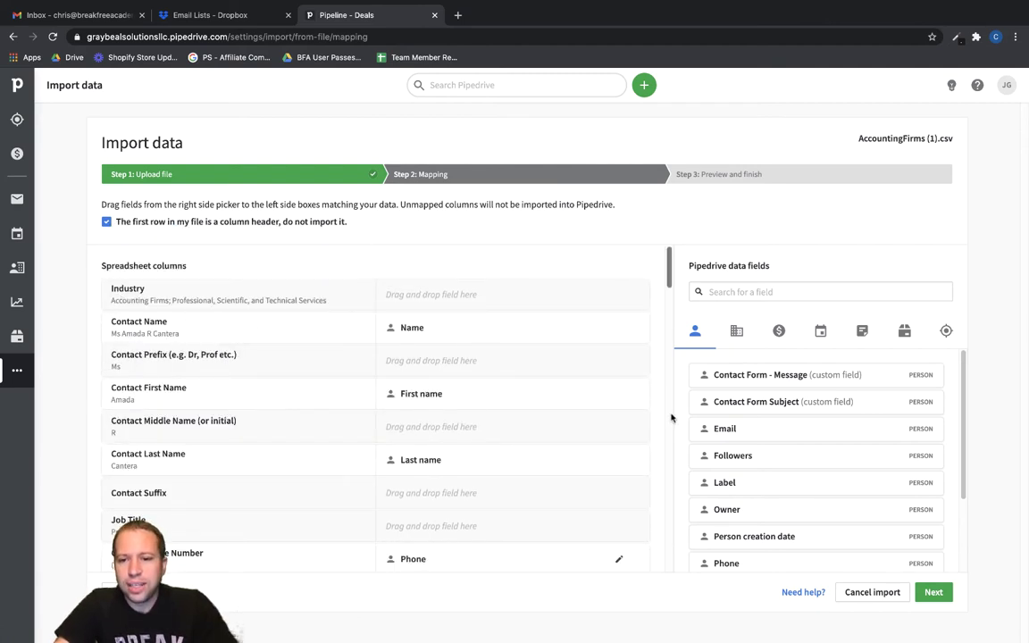
Step: Open the settings for adding custom organization fields from the organization field list of the import mapping
left_click(736, 331)
scroll(767, 454, "down", 5)
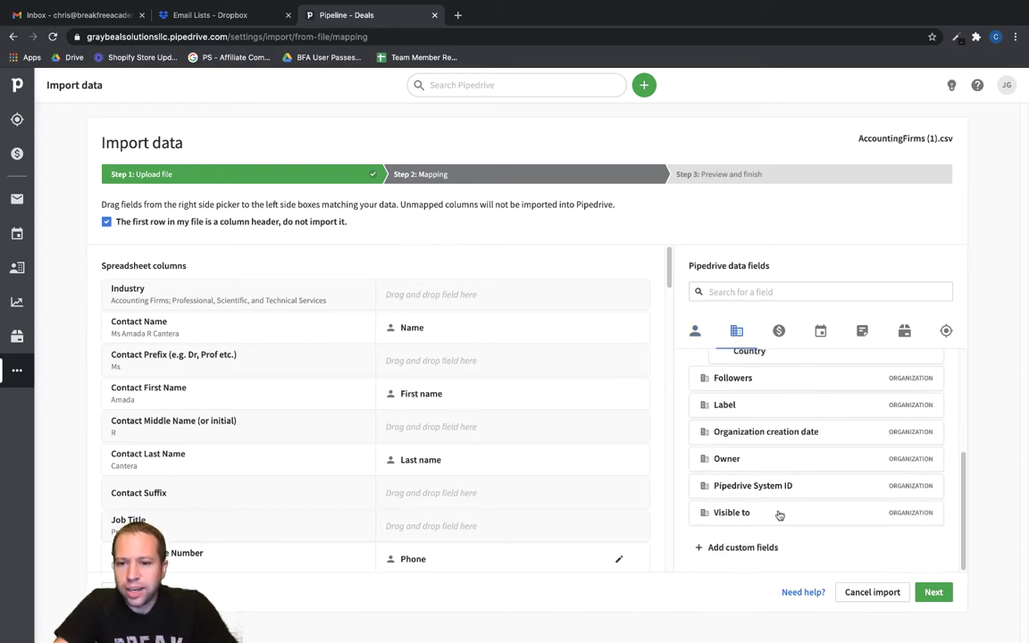
left_click(730, 550)
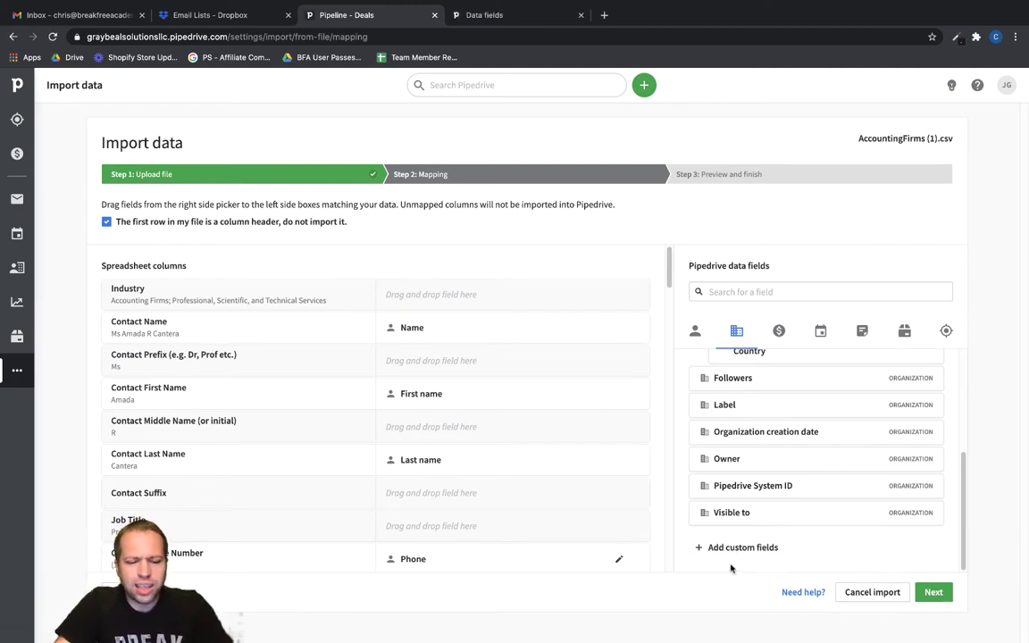
left_click(505, 19)
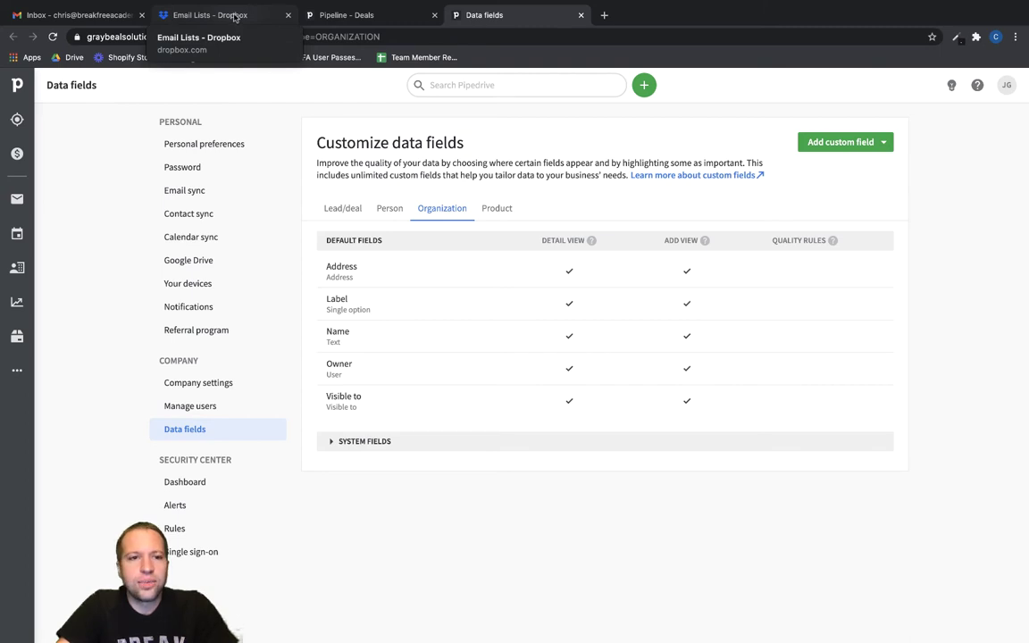
Step: Add a custom organization field named Industry with the field type Text and save it
left_click(830, 143)
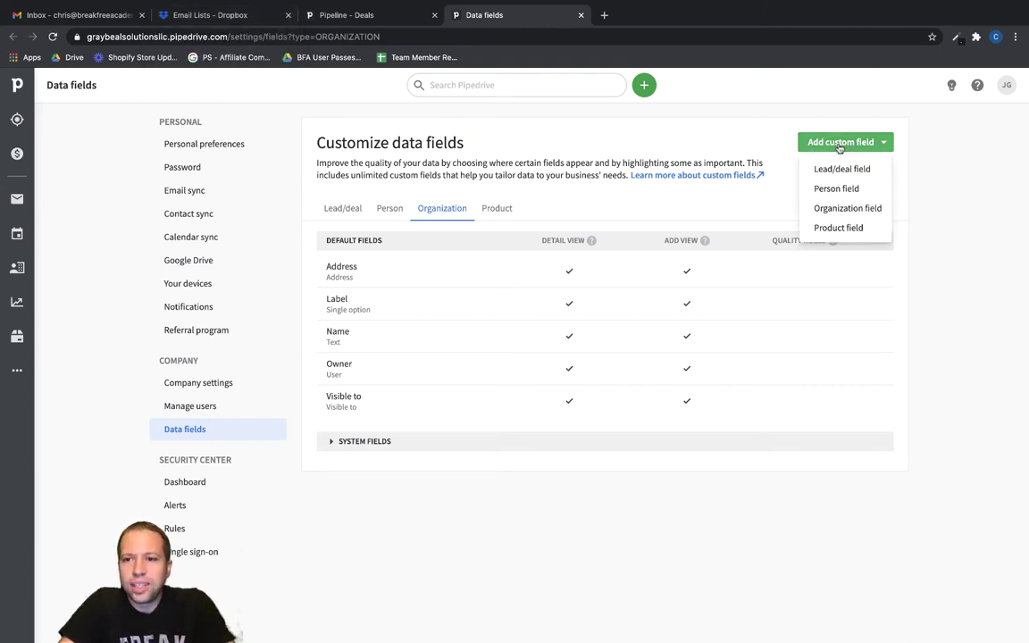
left_click(826, 209)
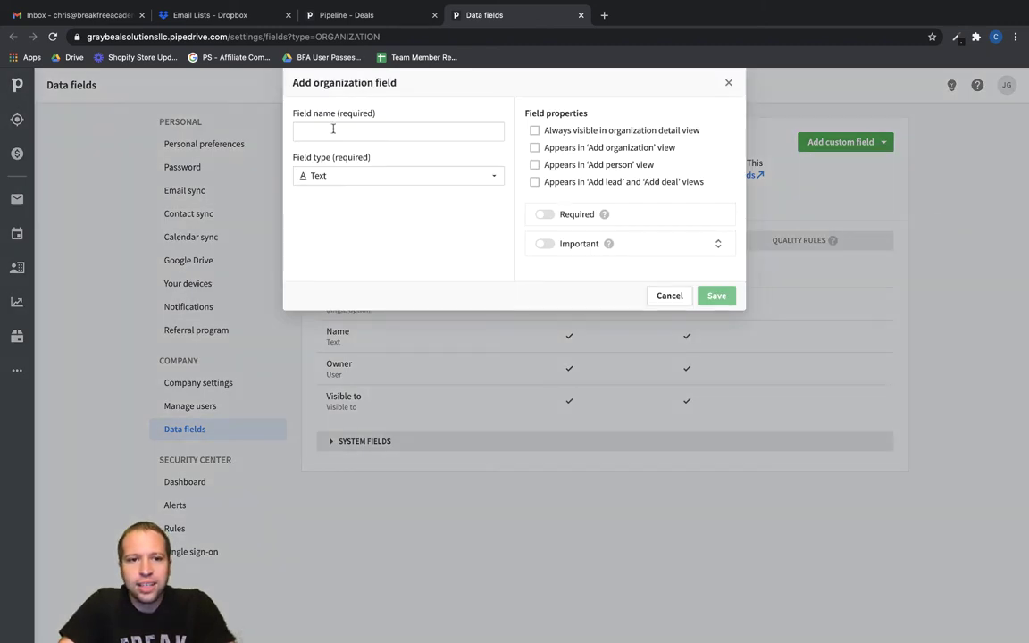
left_click(333, 131)
type("Industry")
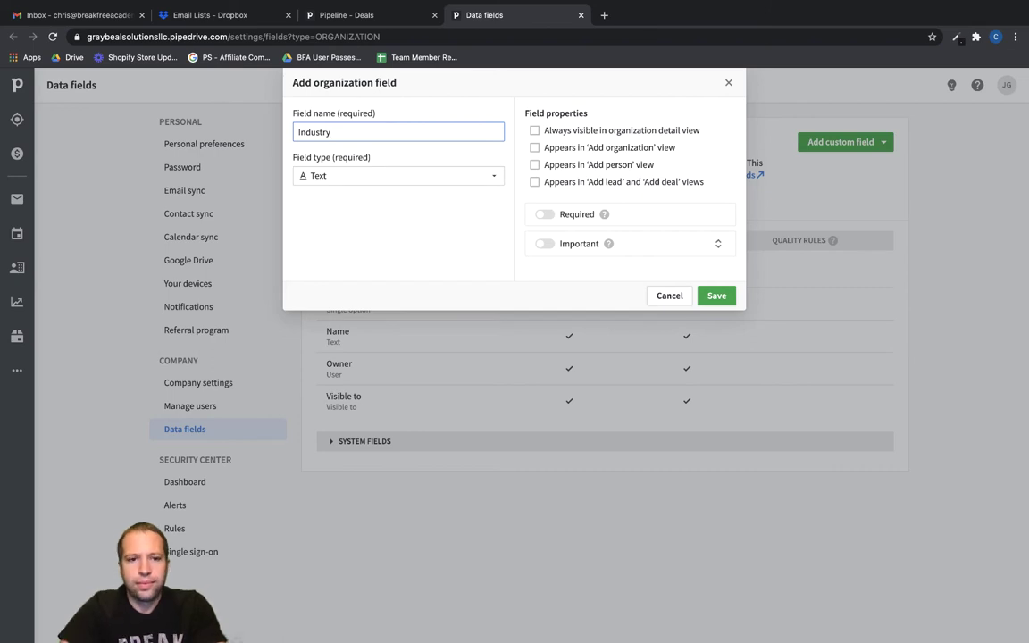
left_click(353, 173)
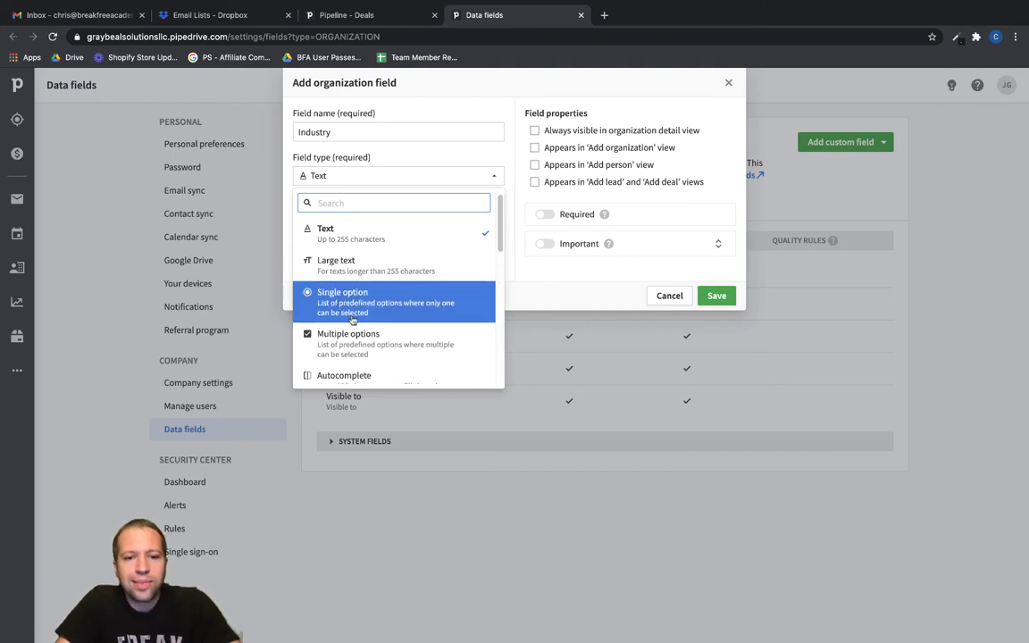
scroll(350, 336, "down", 5)
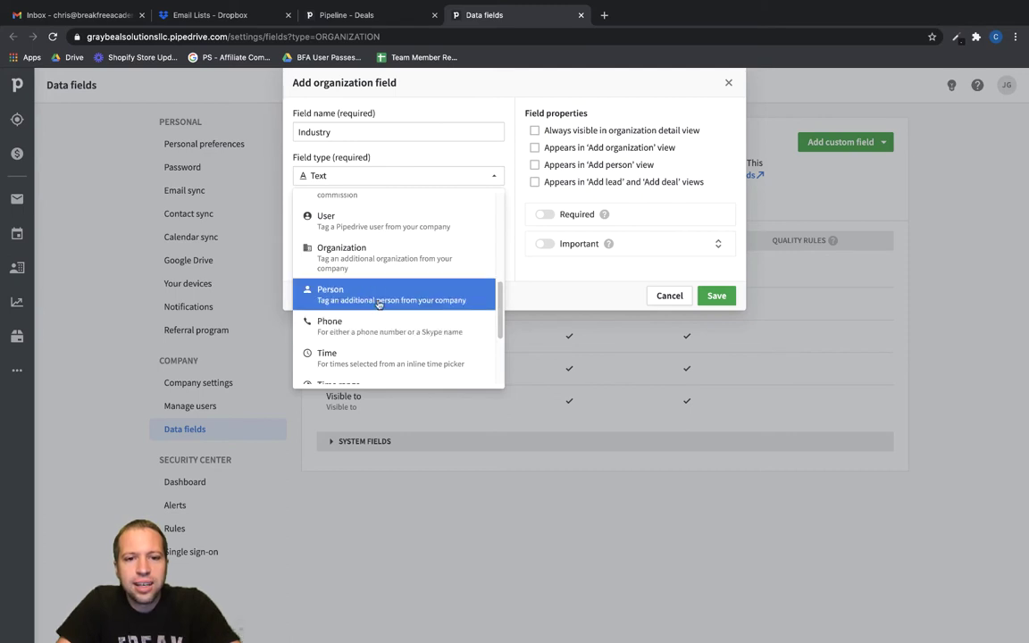
scroll(390, 290, "up", 5)
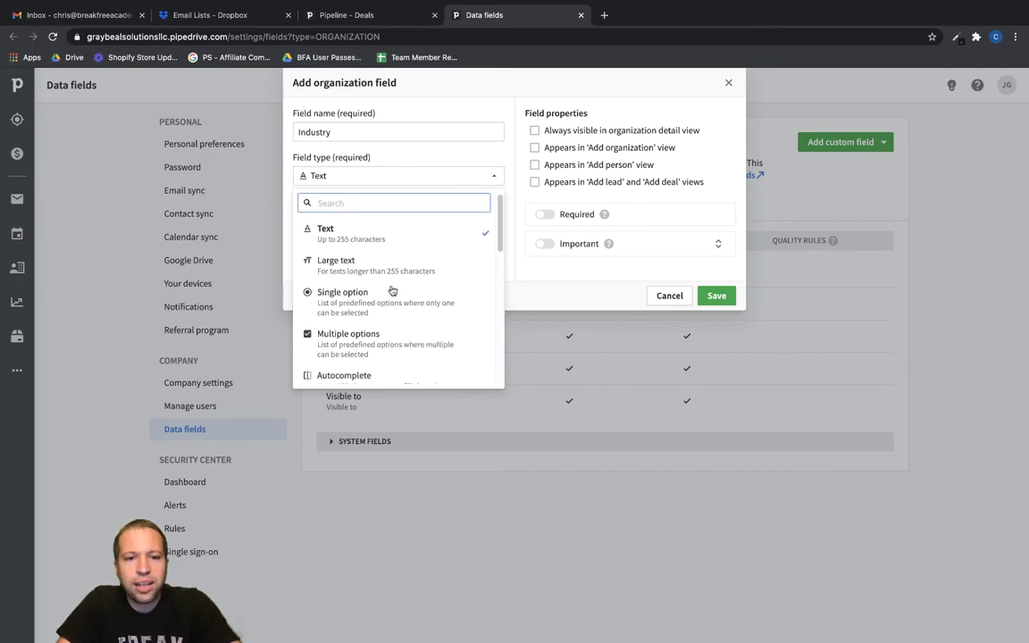
left_click(304, 222)
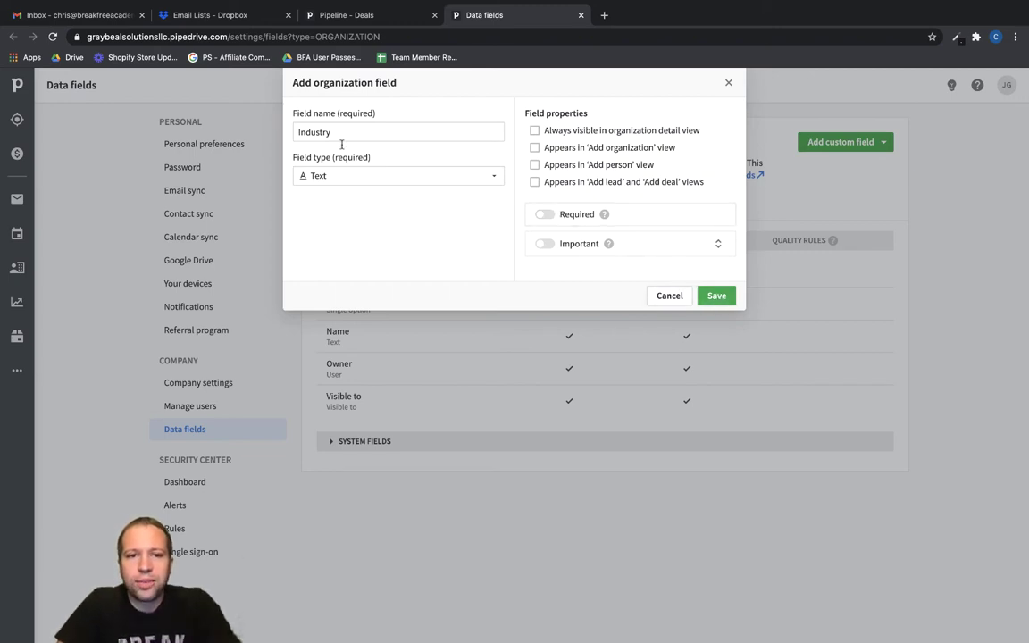
left_click(716, 296)
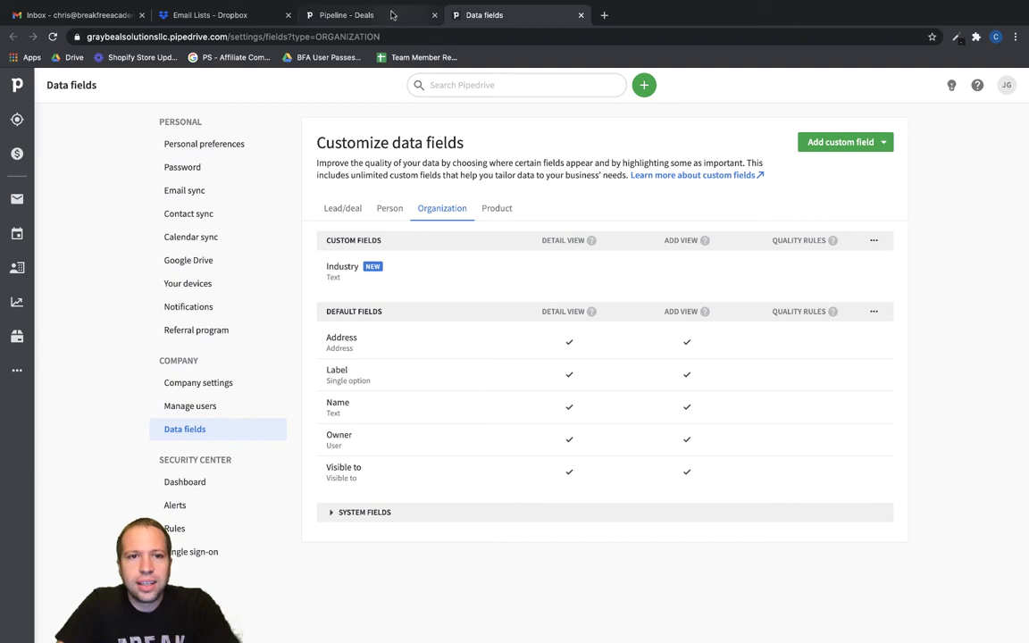
Step: Return to the import mapping and compare the spreadsheet columns with the available person and organization fields
left_click(353, 15)
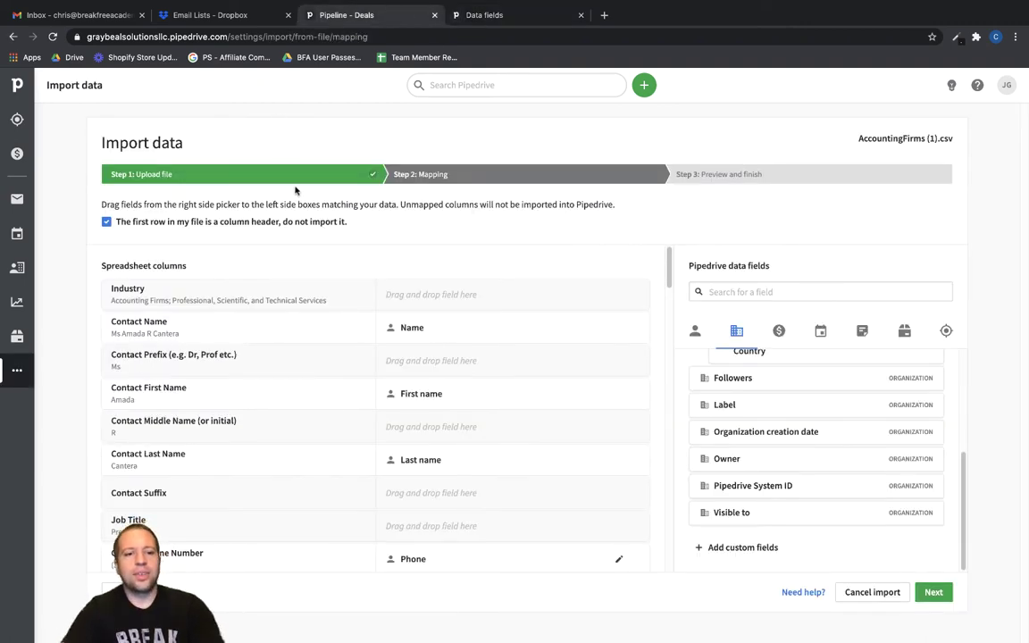
scroll(331, 416, "down", 1)
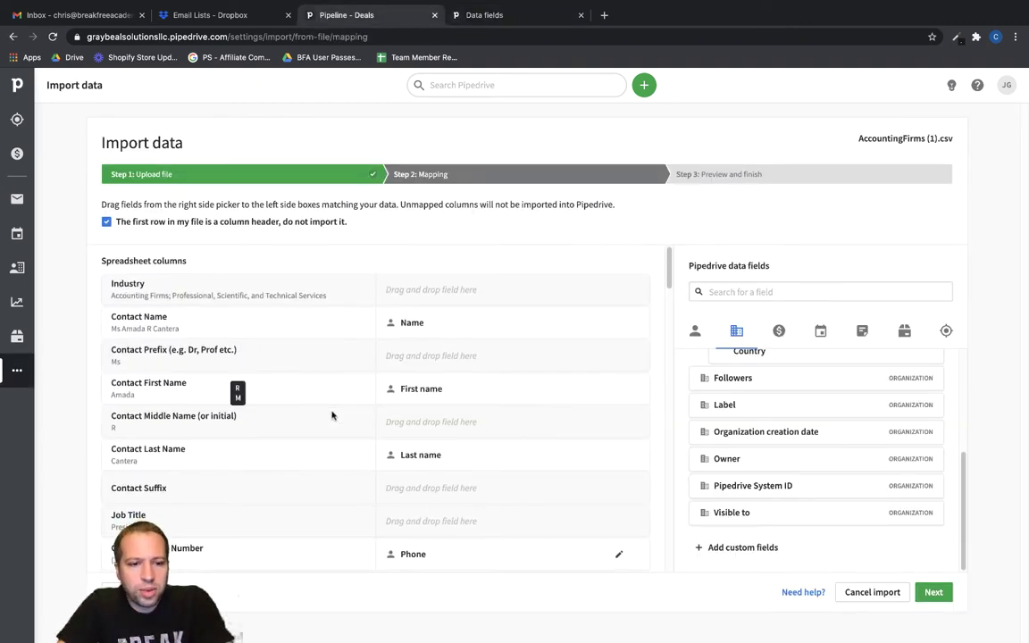
scroll(332, 414, "down", 3)
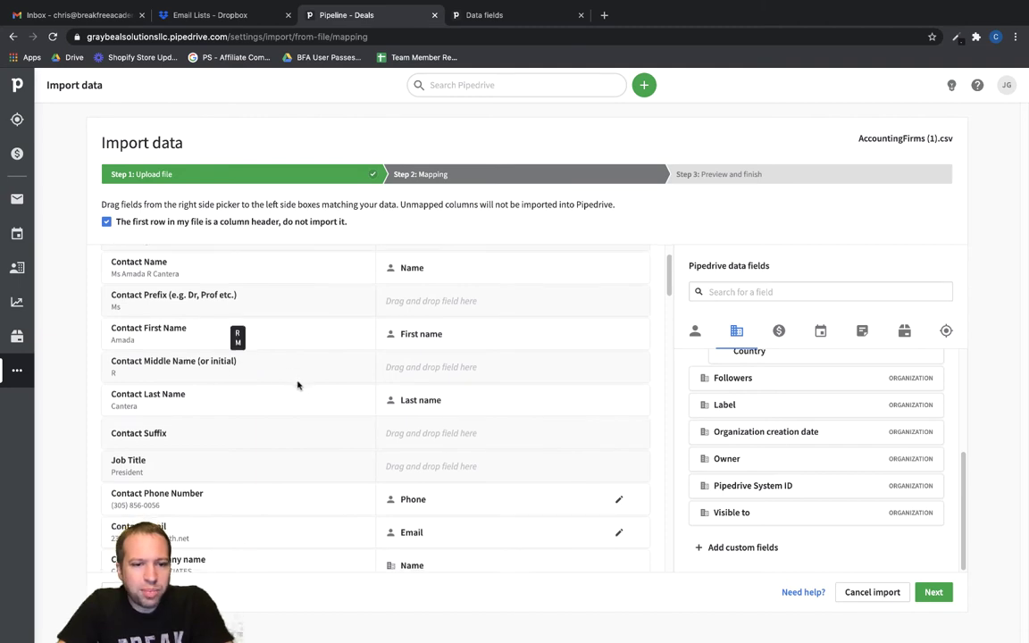
scroll(298, 385, "down", 5)
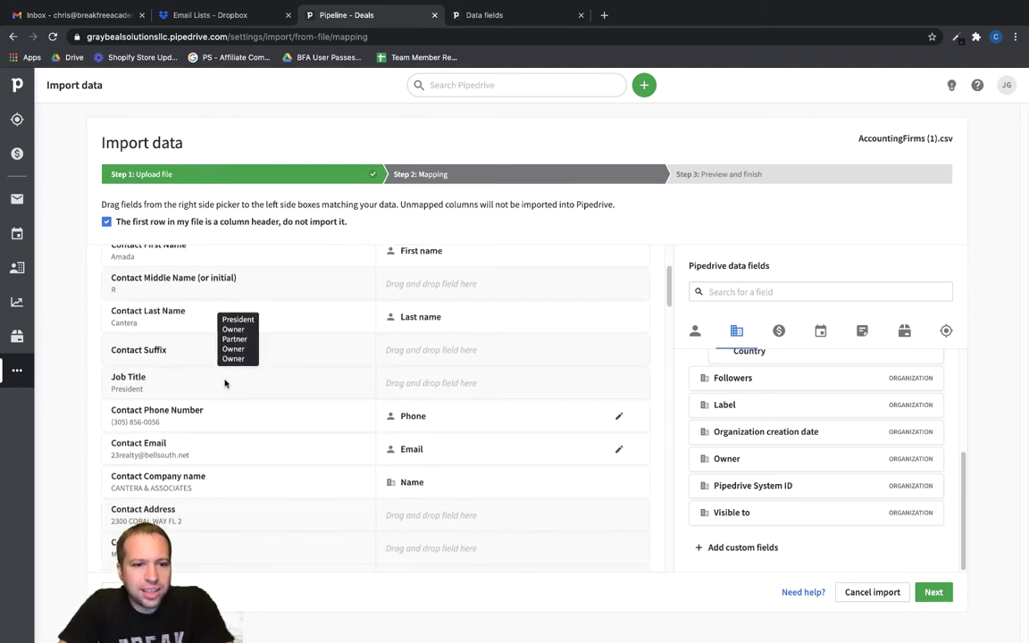
scroll(225, 384, "down", 1)
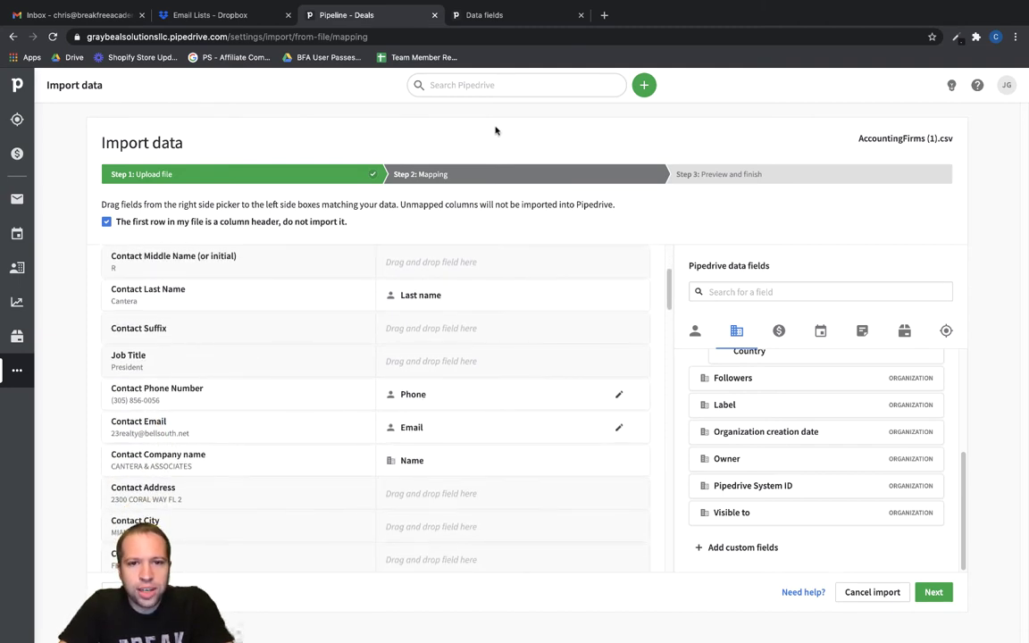
scroll(839, 469, "up", 3)
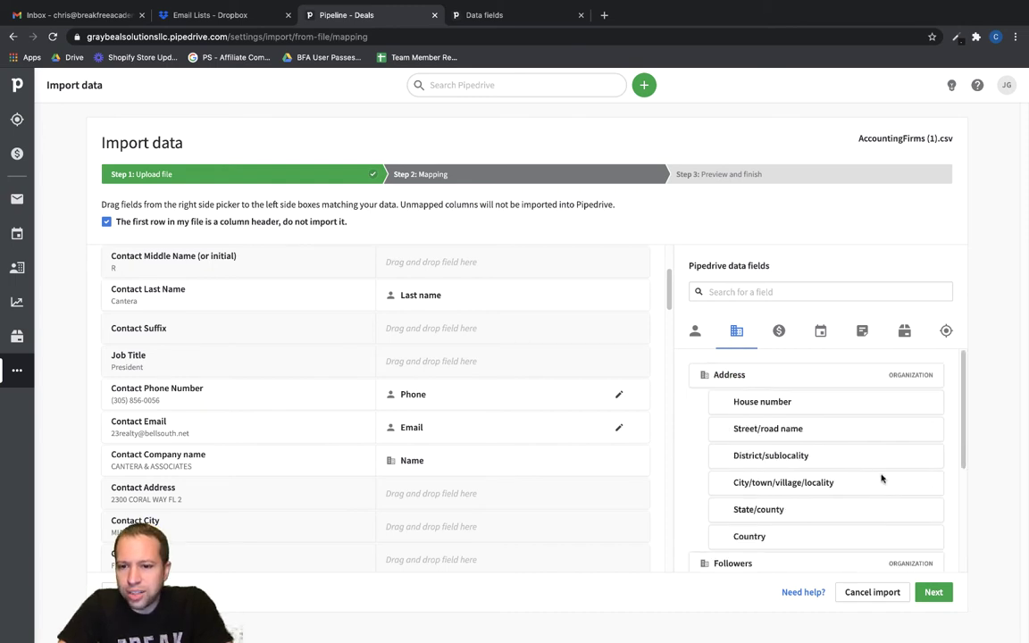
left_click(695, 332)
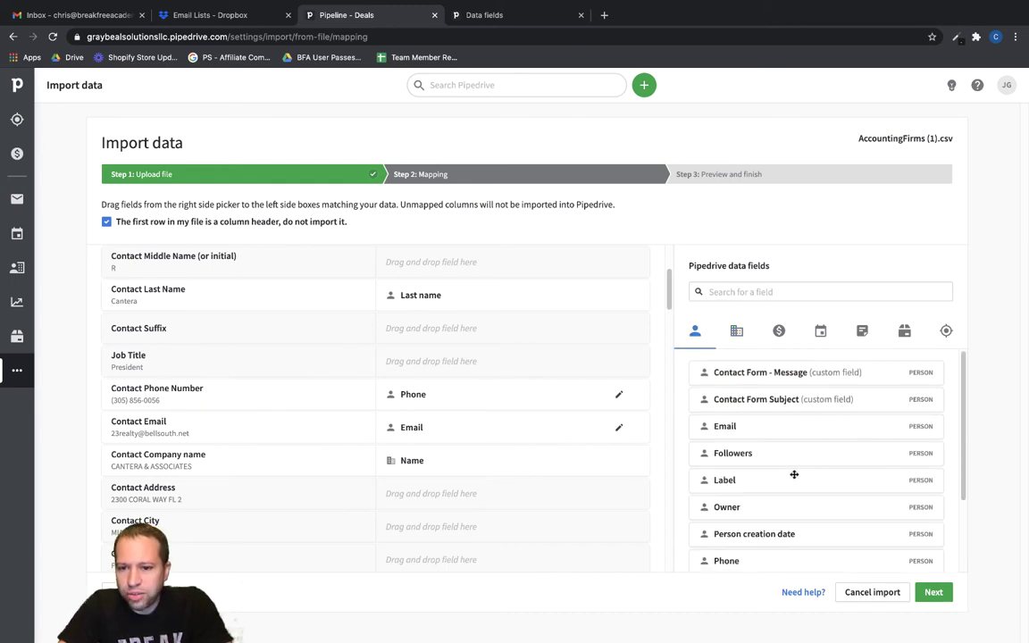
scroll(794, 487, "down", 1)
scroll(794, 490, "down", 3)
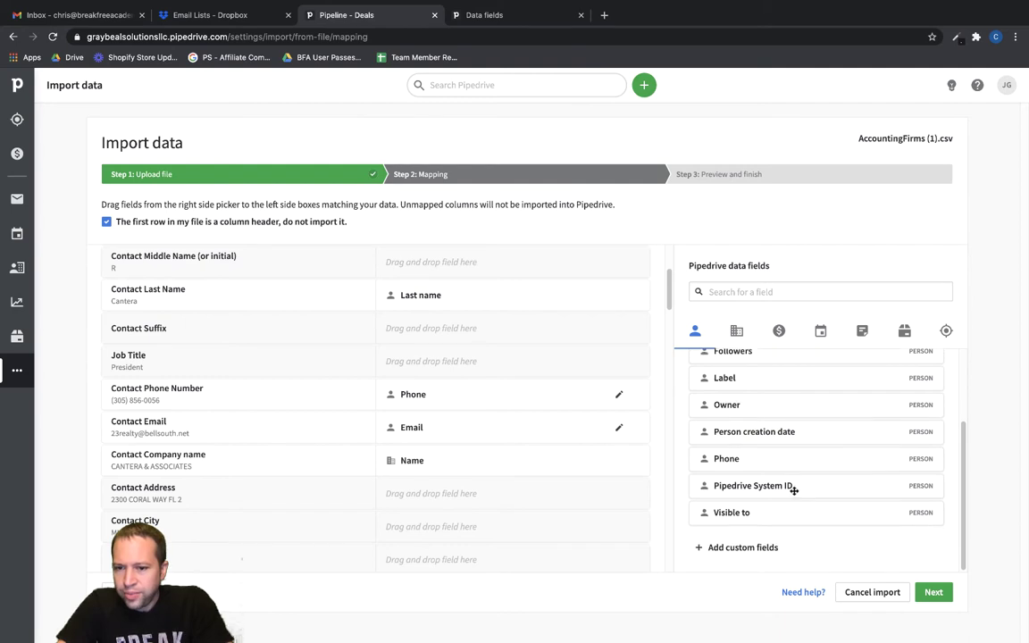
scroll(795, 487, "up", 4)
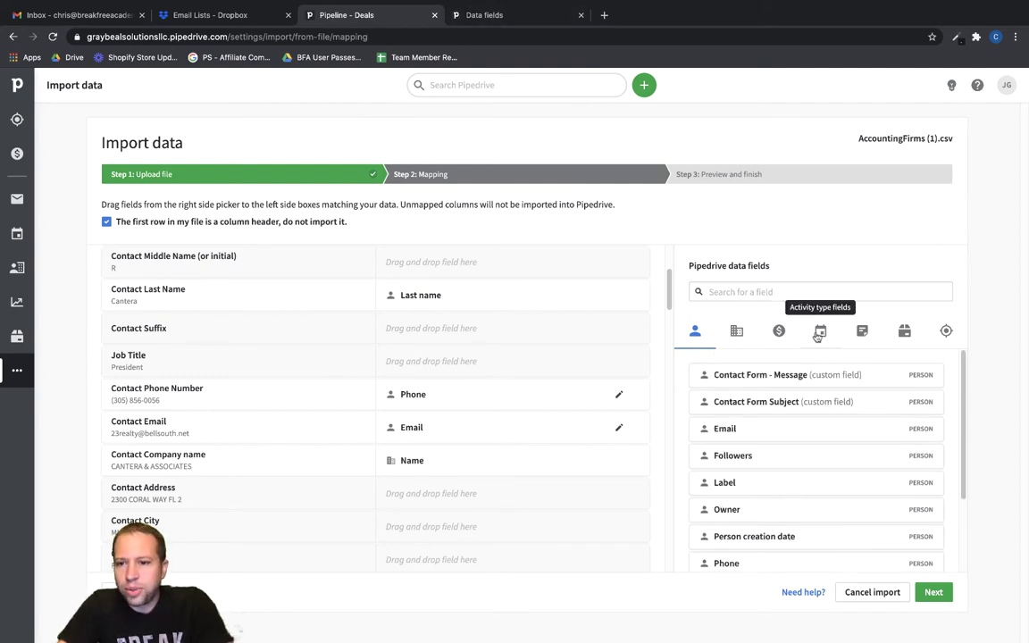
left_click(735, 331)
scroll(794, 426, "down", 3)
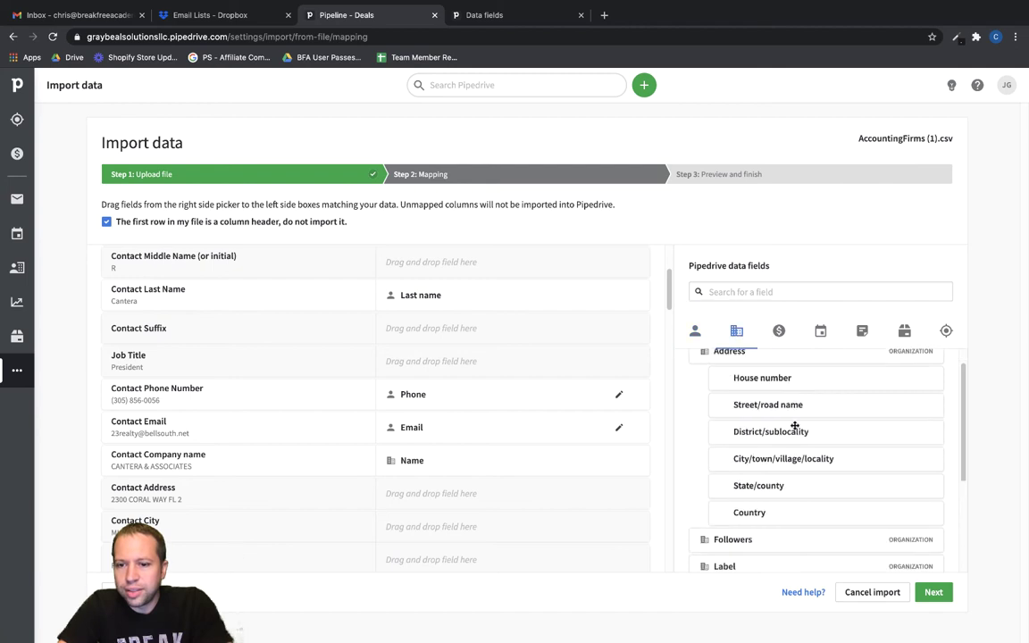
scroll(794, 426, "down", 2)
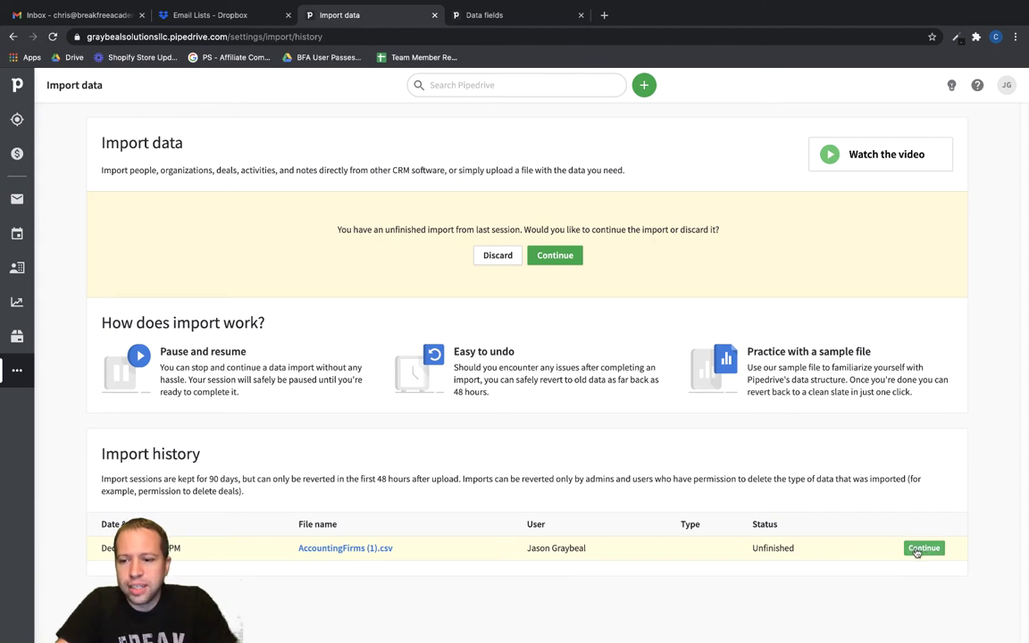
Step: Continue the unfinished AccountingFirms (1).csv import and review the column mappings from Industry down to Contact Zip
left_click(553, 256)
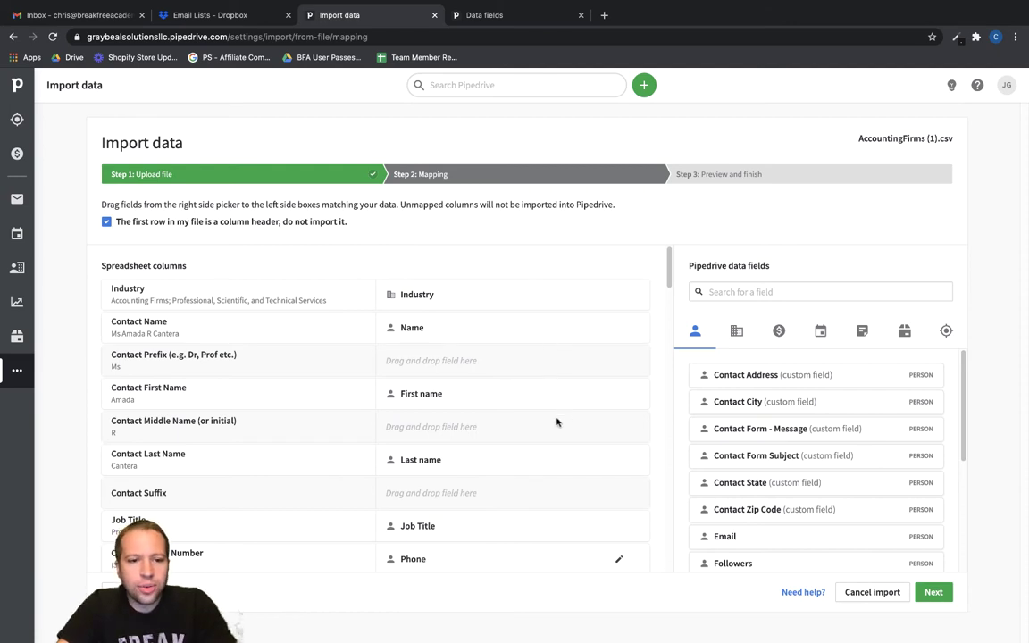
scroll(555, 419, "down", 1)
scroll(167, 437, "down", 2)
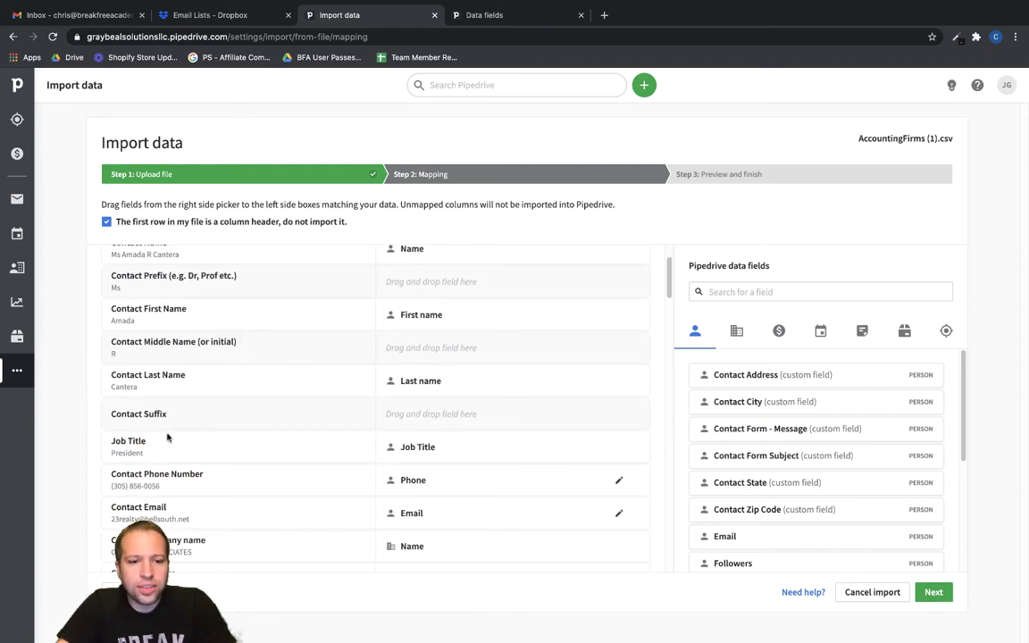
scroll(178, 411, "down", 3)
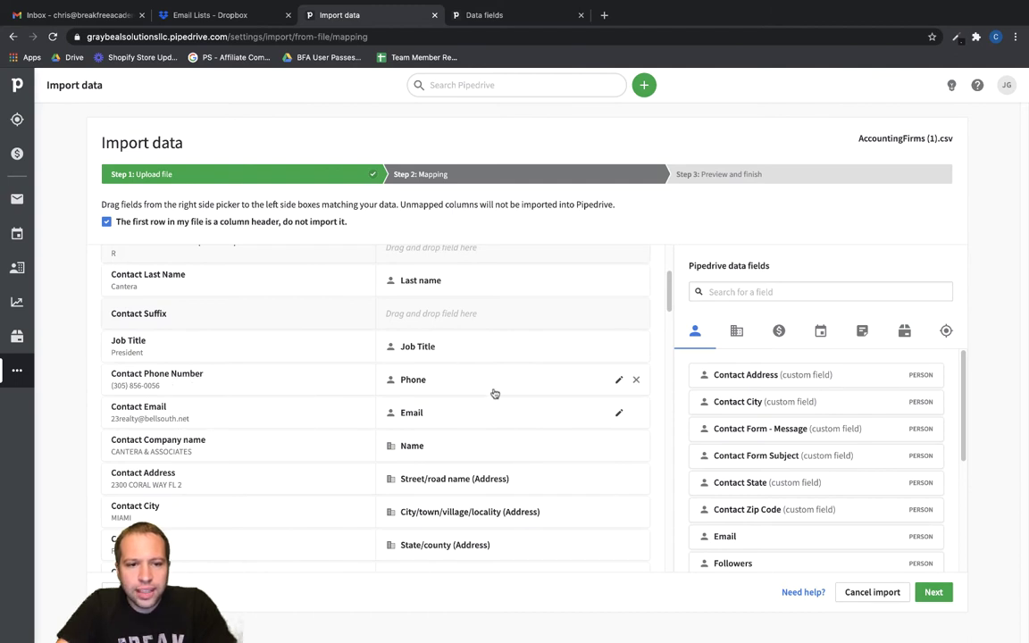
mouse_move(183, 375)
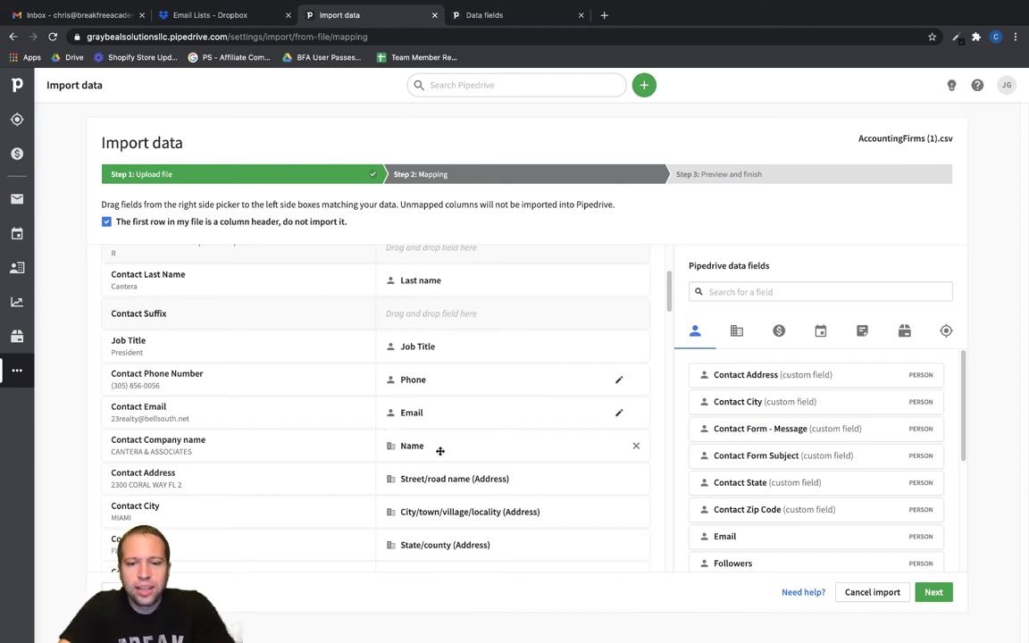
scroll(439, 451, "down", 1)
scroll(439, 451, "down", 1)
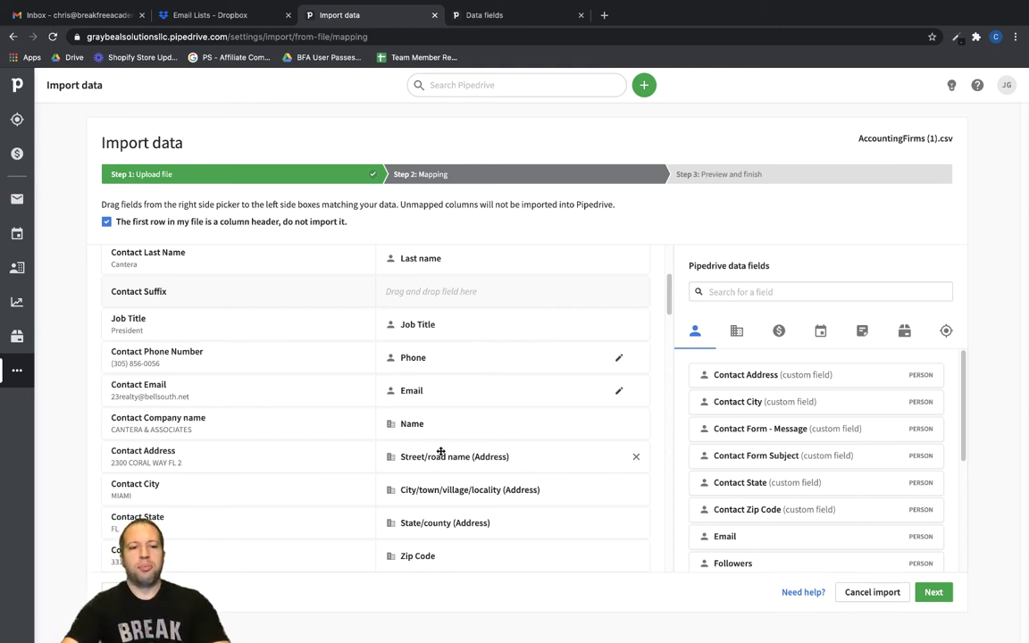
scroll(473, 441, "down", 3)
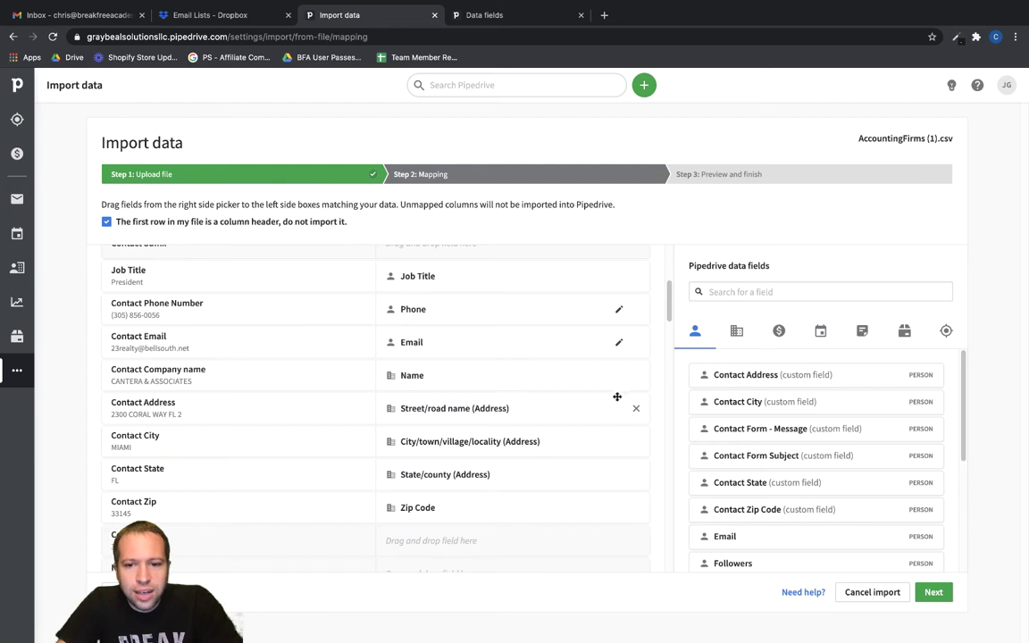
Step: Remove the organization field mappings from the Contact Address, Contact City, Contact State and Contact Zip columns
left_click(636, 408)
left_click(636, 441)
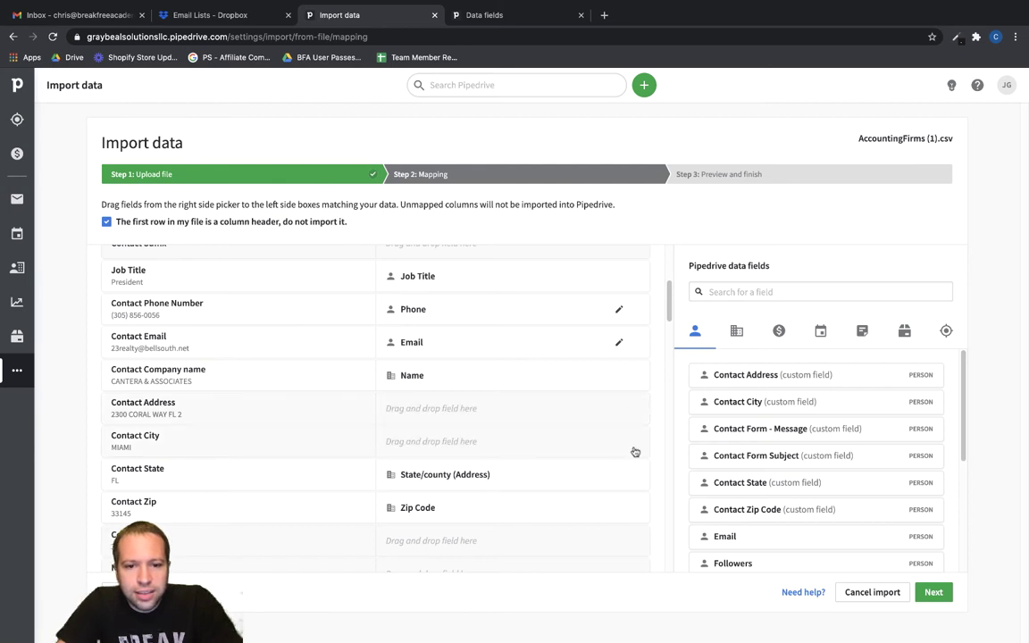
left_click(636, 474)
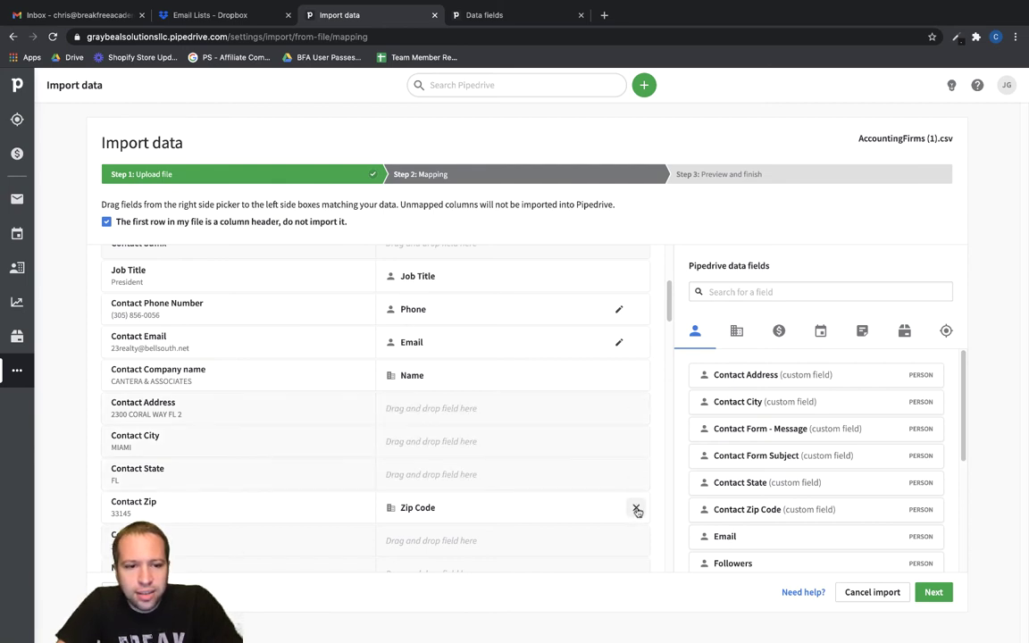
left_click(636, 508)
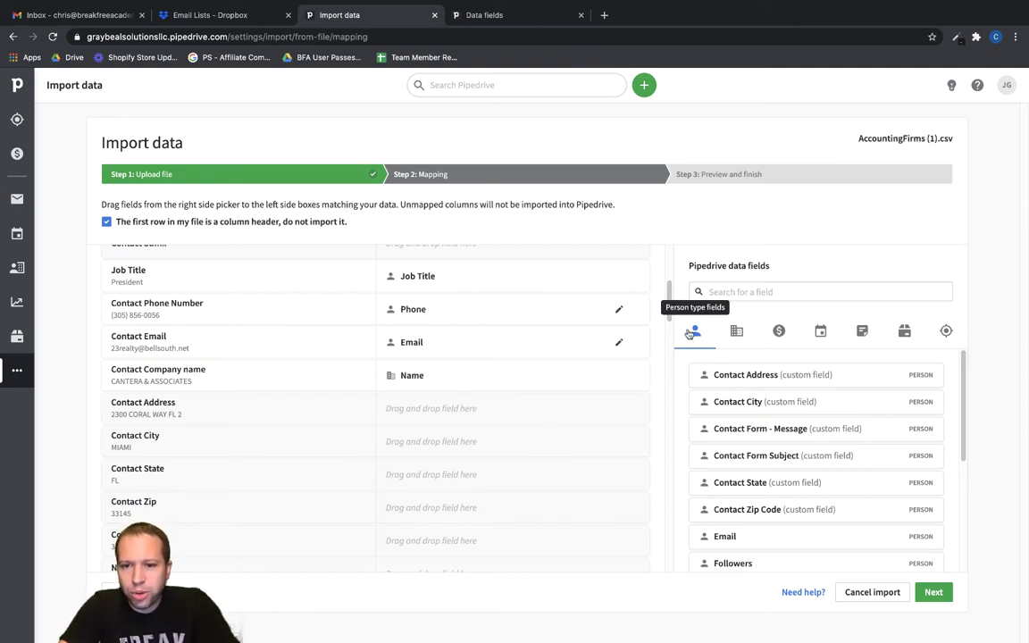
Step: Map the Contact Address, Contact City, Contact State and Contact Zip columns to the matching person custom fields
left_click_drag(719, 374, 455, 397)
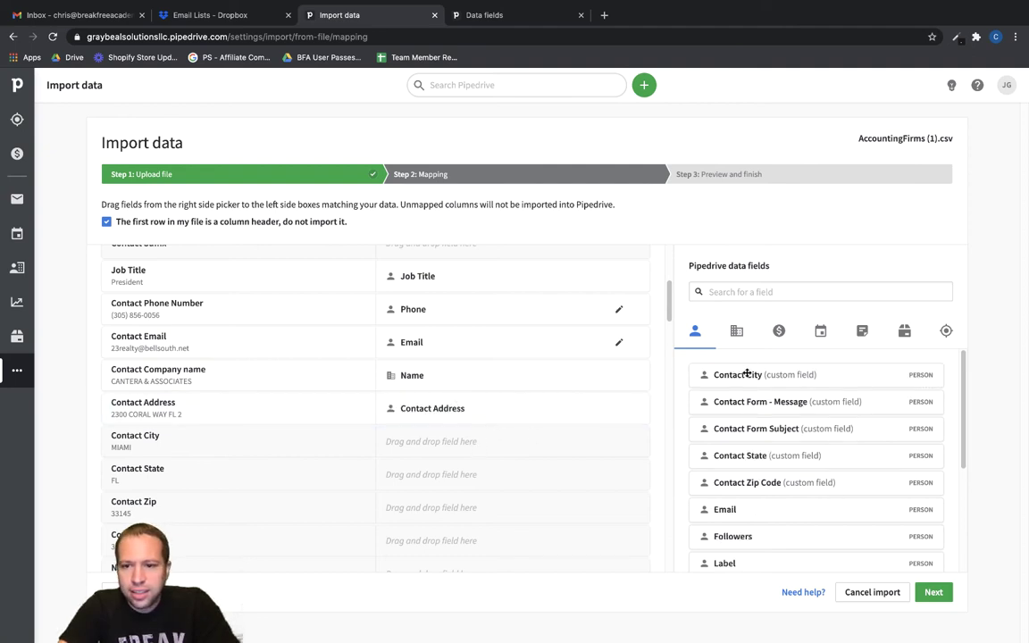
left_click_drag(721, 375, 457, 434)
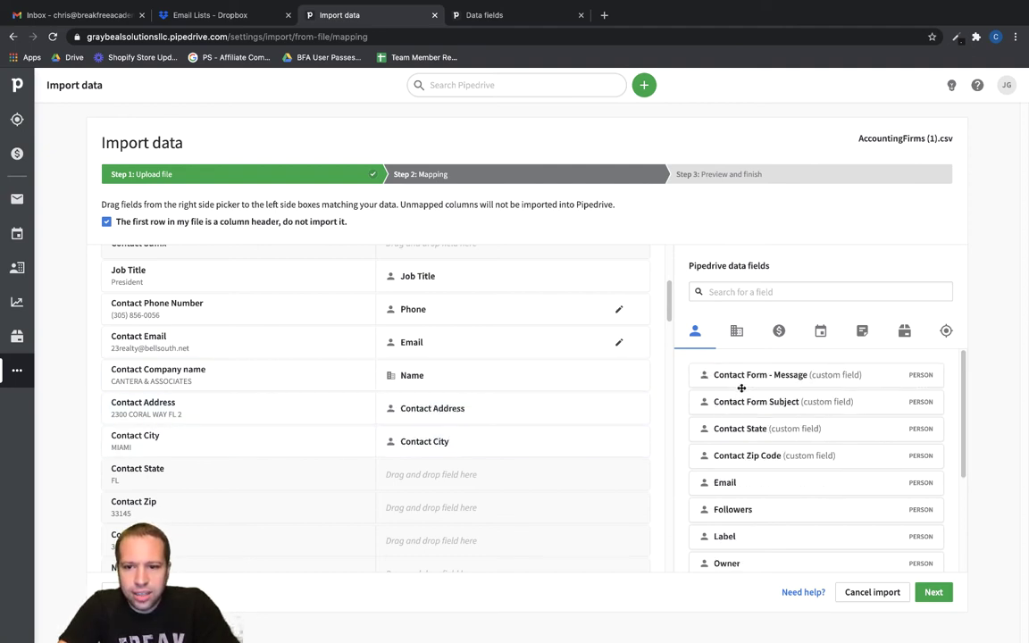
left_click_drag(743, 445, 443, 474)
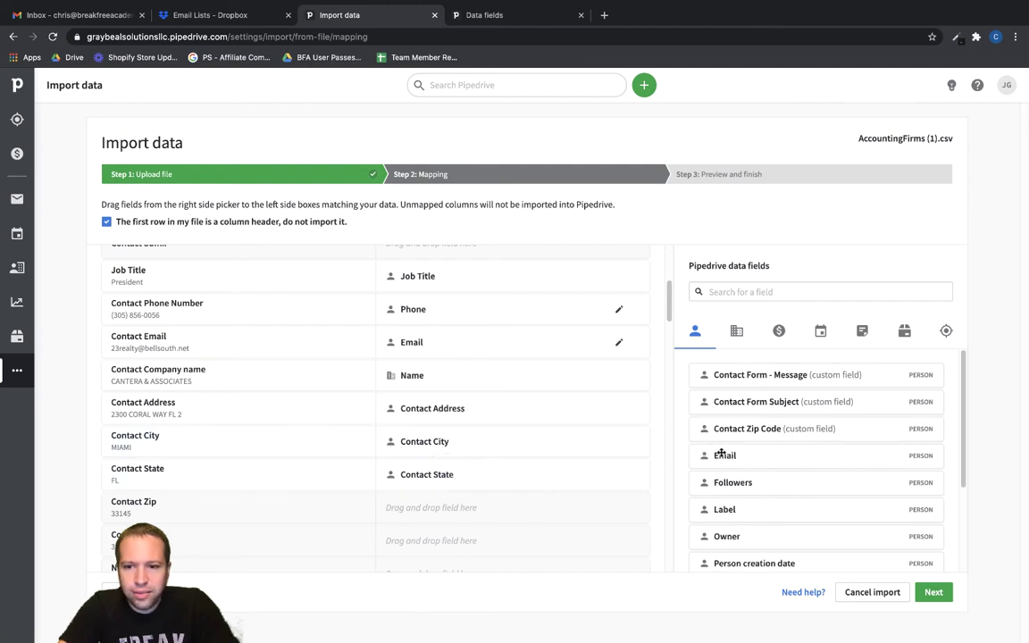
left_click_drag(745, 429, 436, 509)
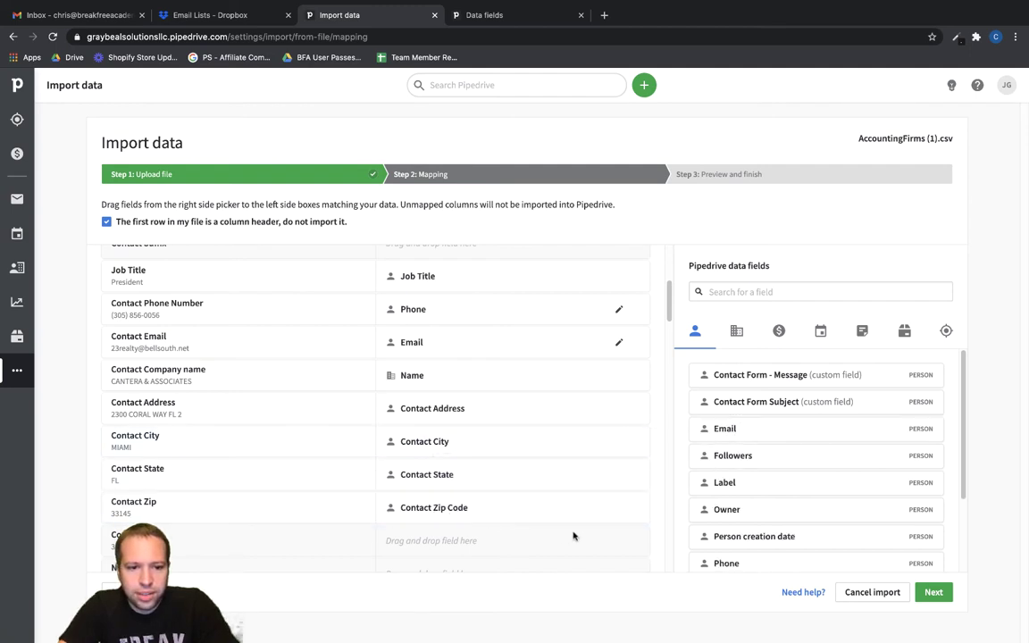
Step: Replace the Address 2 column's Apartment/suite no mapping with the organization address field Street/road name
mouse_move(129, 373)
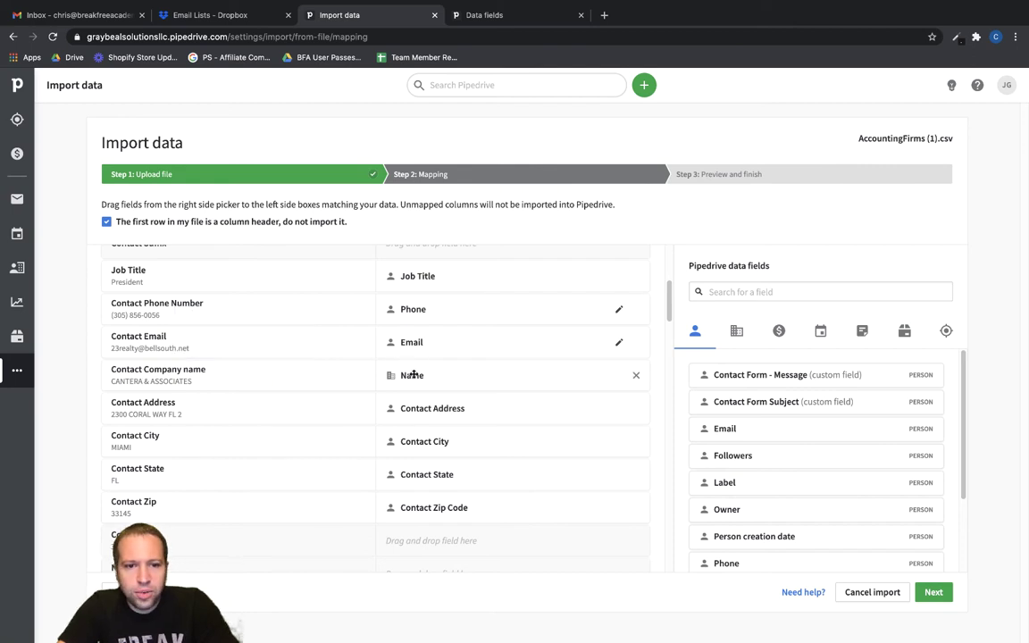
scroll(477, 397, "down", 5)
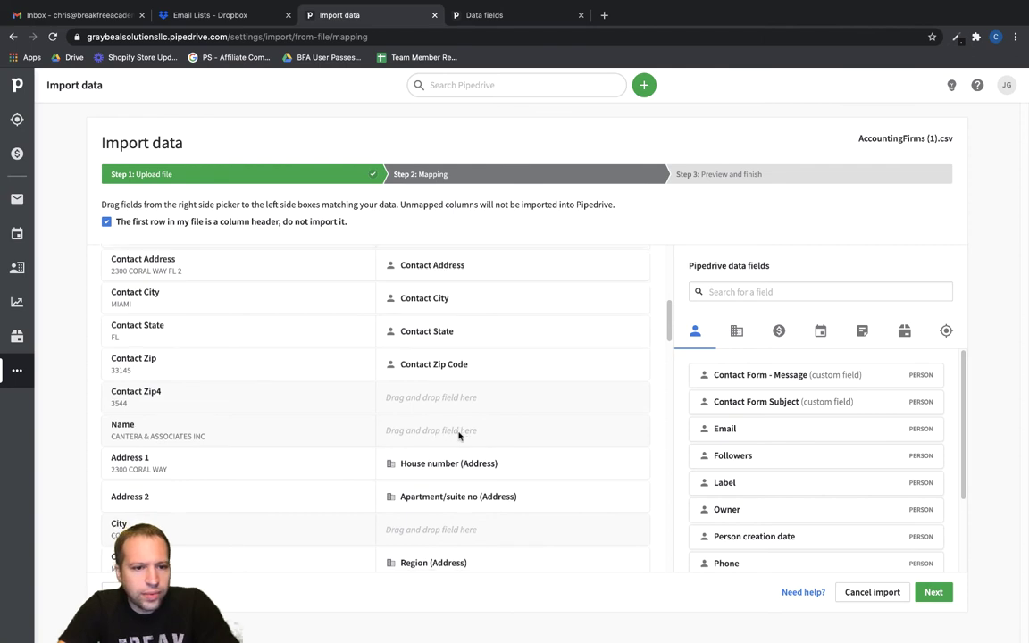
scroll(446, 429, "down", 1)
scroll(411, 381, "up", 3)
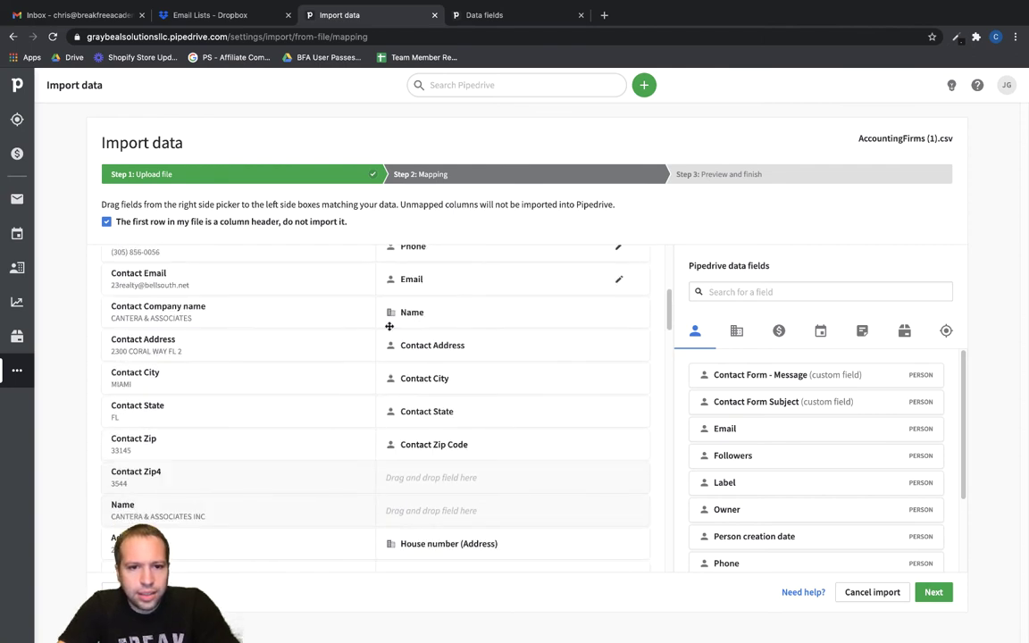
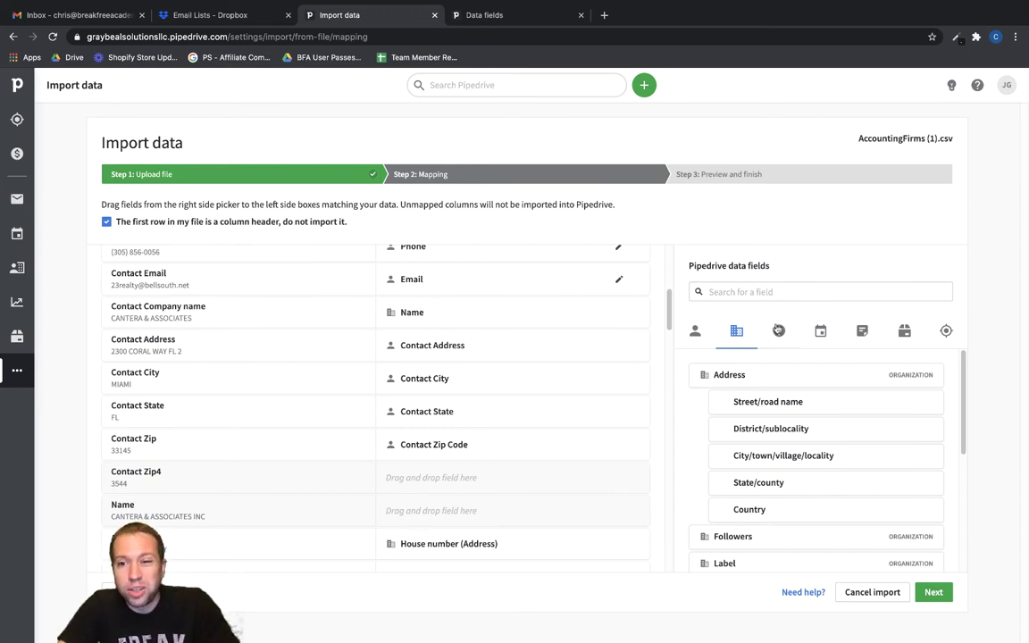
scroll(473, 464, "down", 3)
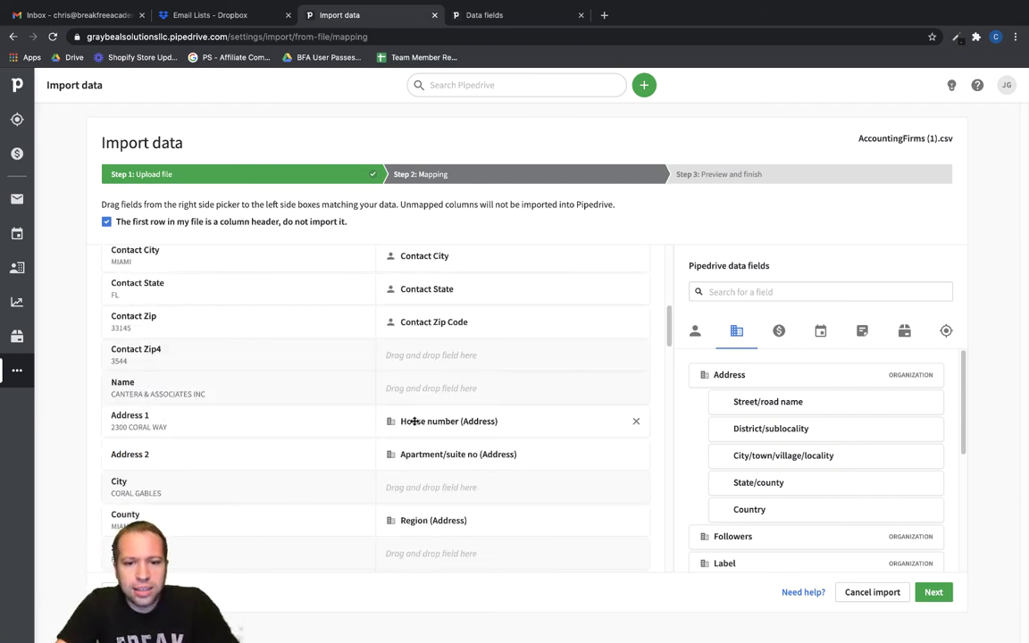
mouse_move(138, 424)
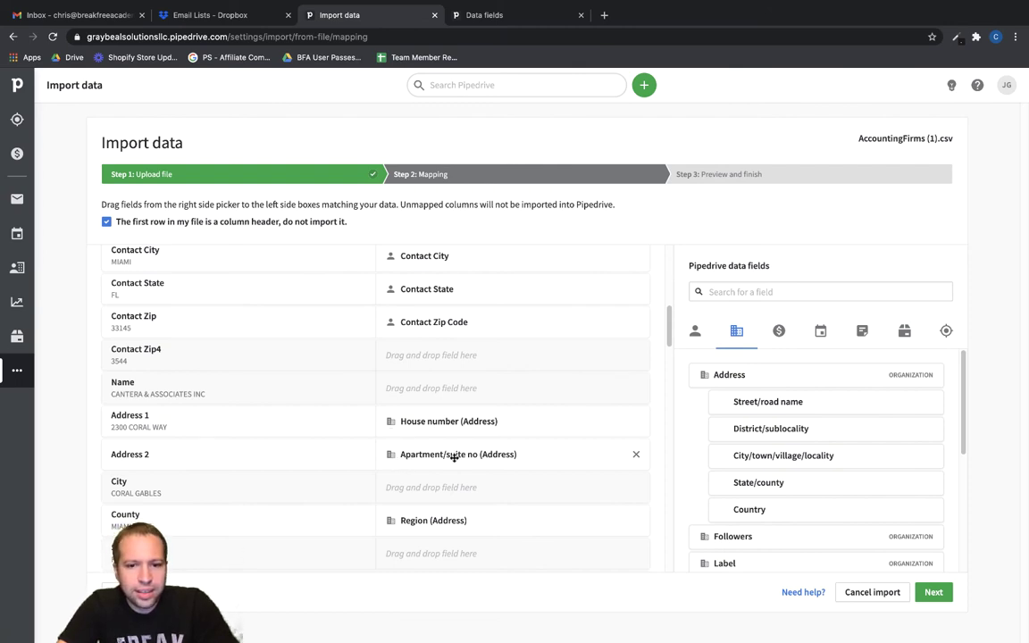
scroll(740, 448, "down", 1)
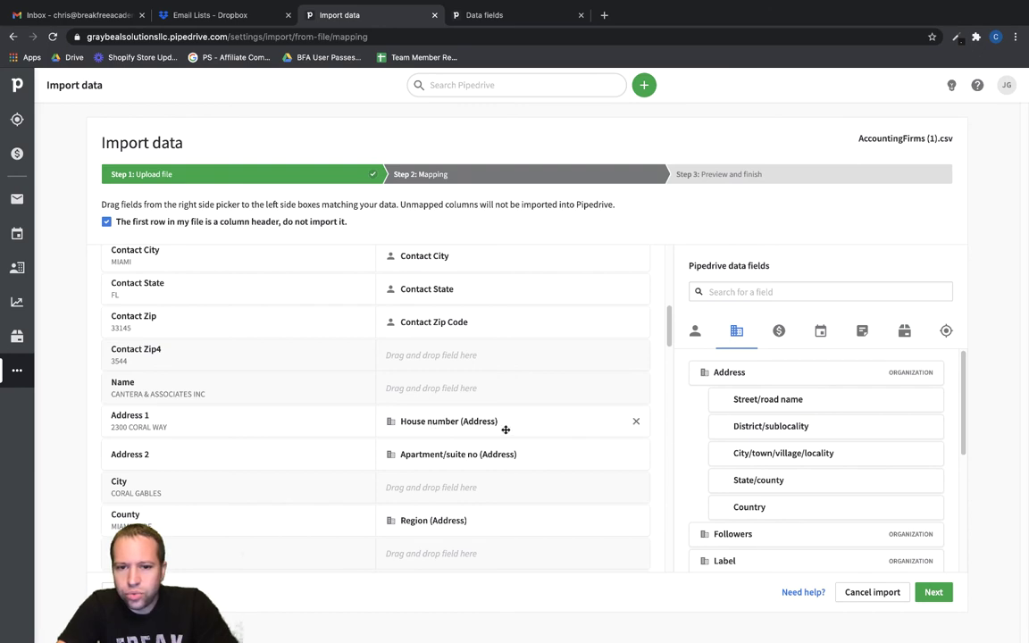
left_click(636, 457)
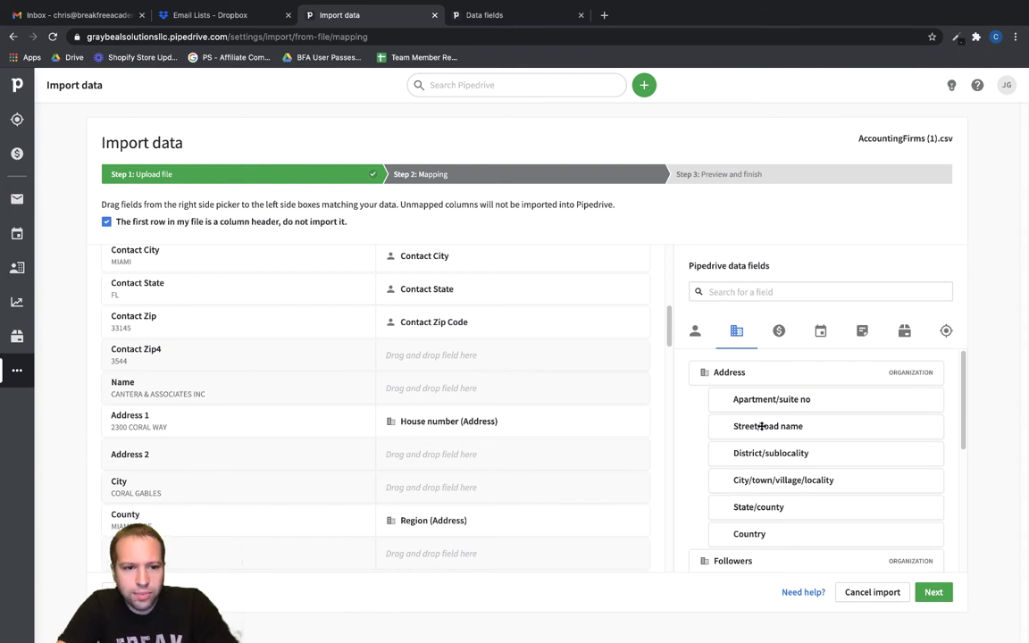
left_click_drag(761, 426, 487, 450)
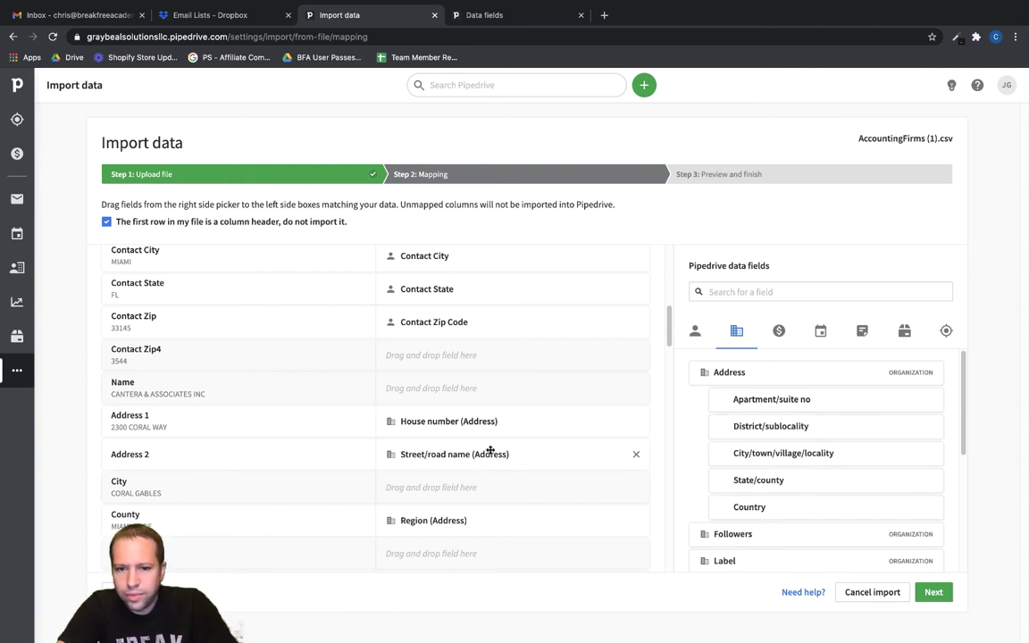
Step: Map the City column to the organization's City/town/village/locality and the State column to State/county
scroll(487, 447, "down", 1)
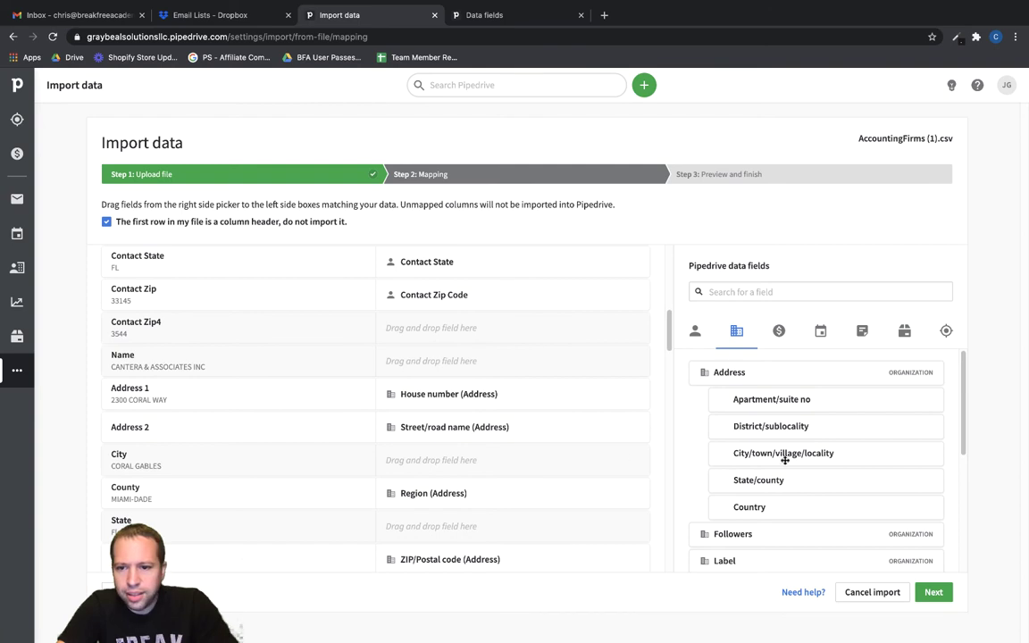
left_click_drag(783, 454, 495, 473)
scroll(494, 473, "down", 1)
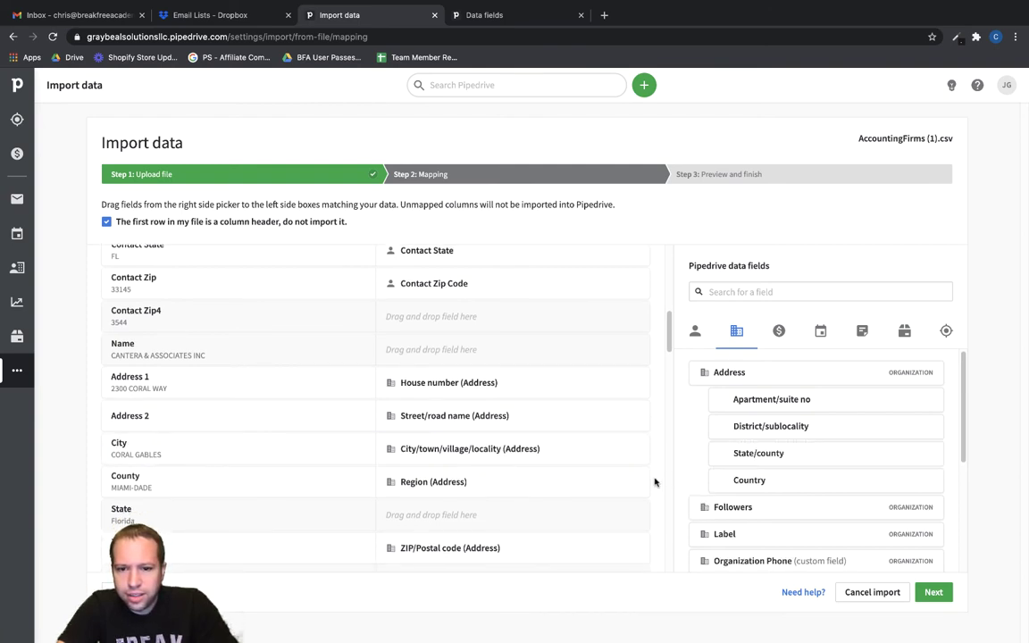
left_click_drag(758, 455, 474, 515)
Step: Map the Phone Number column to the Organization Phone custom field and the Website column to the organization's Website field
scroll(889, 410, "down", 3)
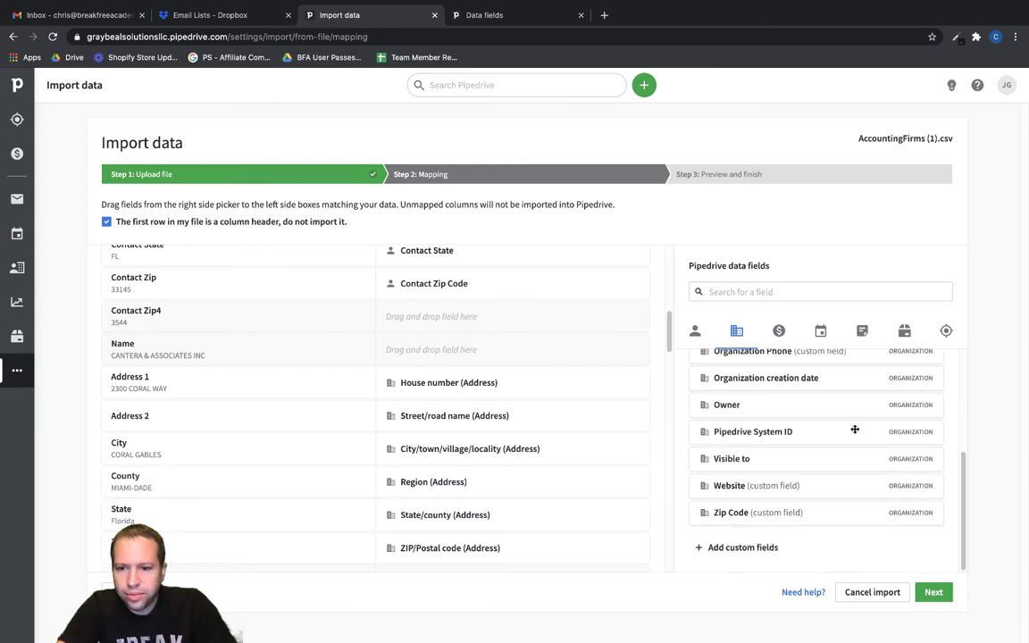
scroll(477, 543, "down", 1)
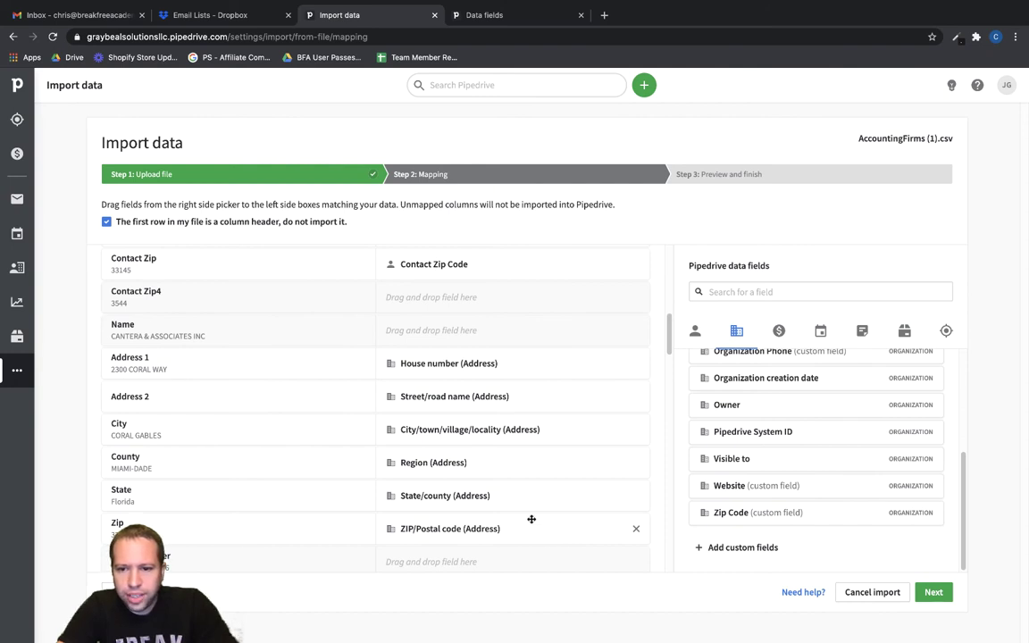
scroll(510, 496, "down", 1)
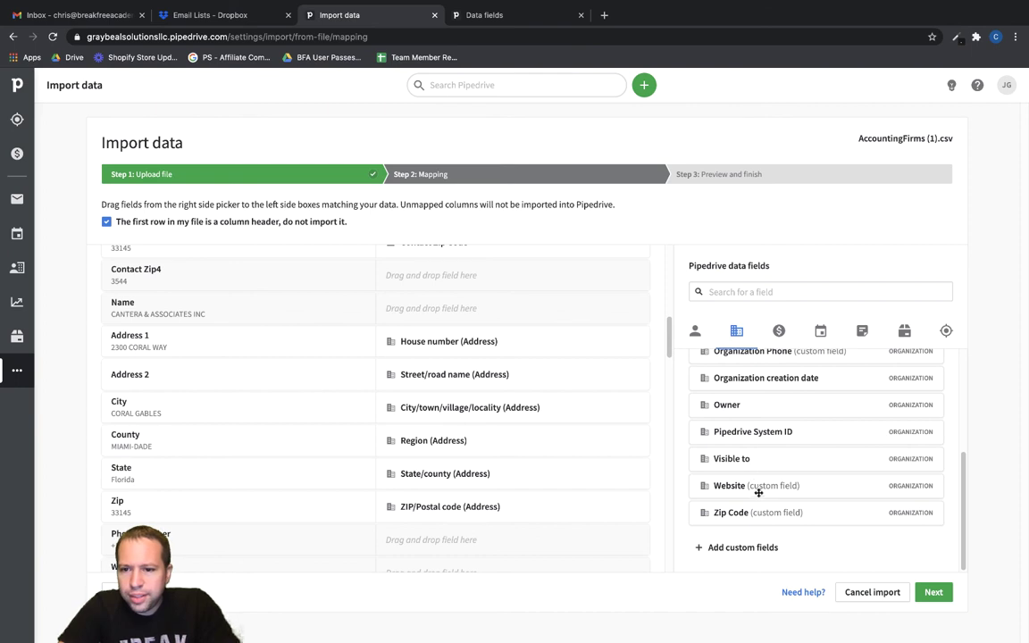
scroll(759, 490, "up", 3)
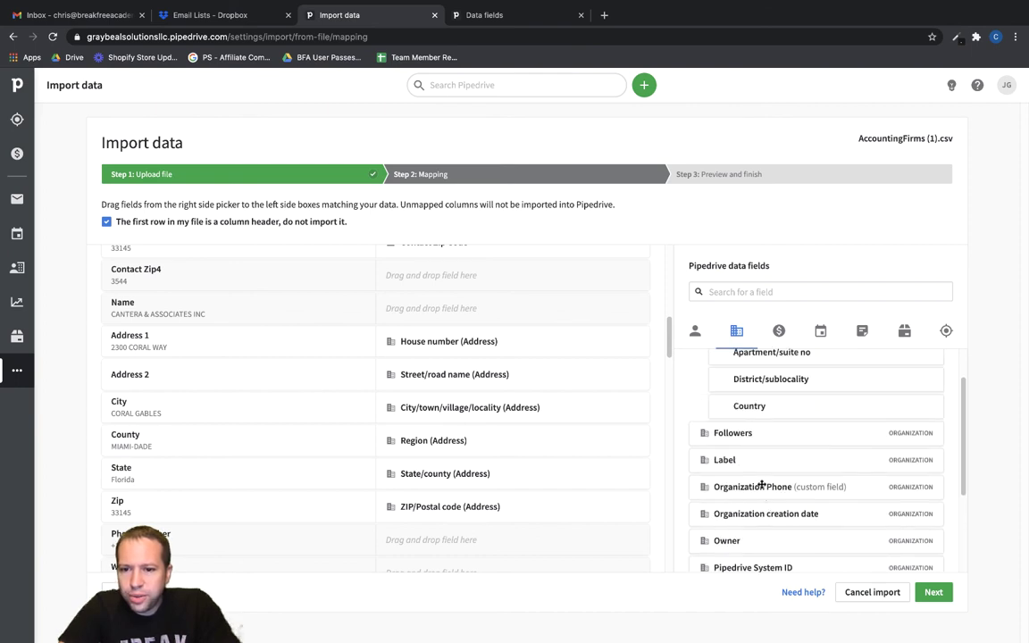
left_click_drag(761, 485, 487, 536)
scroll(485, 505, "down", 1)
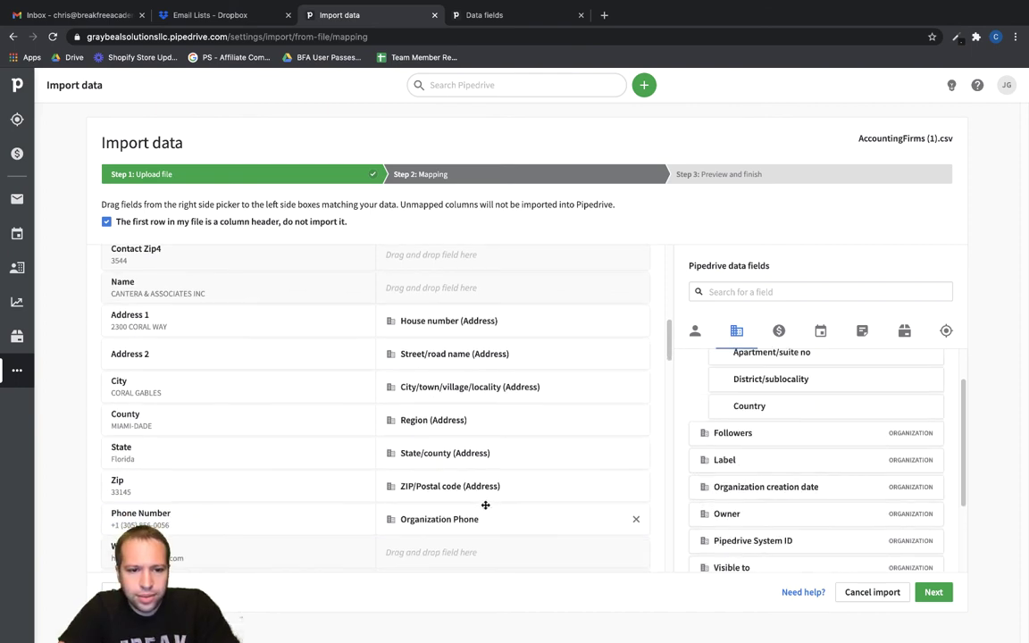
scroll(735, 447, "down", 2)
left_click_drag(762, 485, 445, 553)
Step: Review the remaining spreadsheet columns from LinkedIn down to the end of the list for mappings
scroll(473, 509, "down", 4)
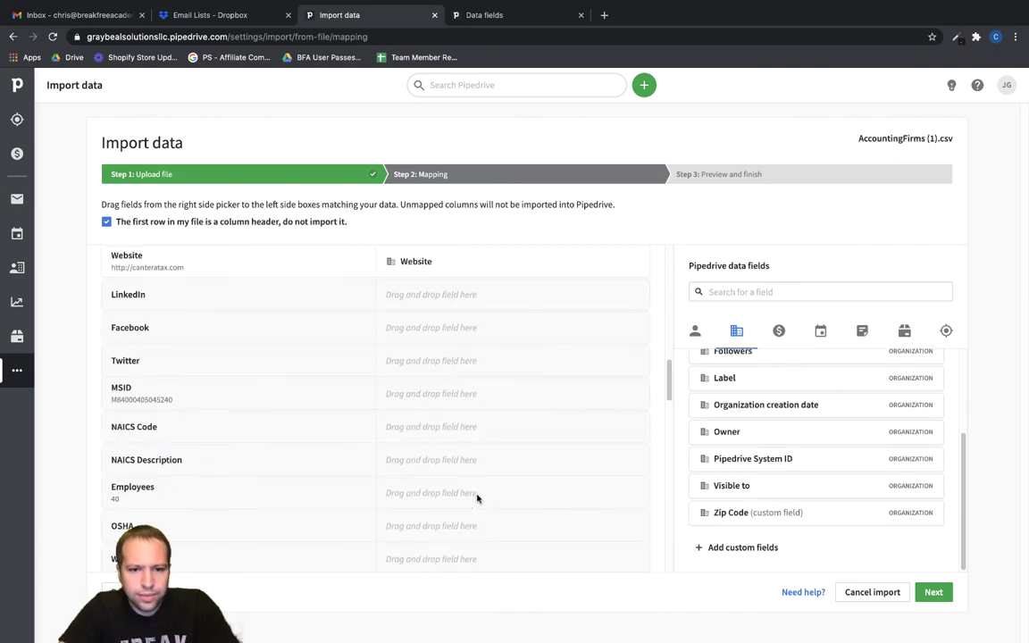
scroll(477, 499, "down", 6)
scroll(478, 497, "up", 6)
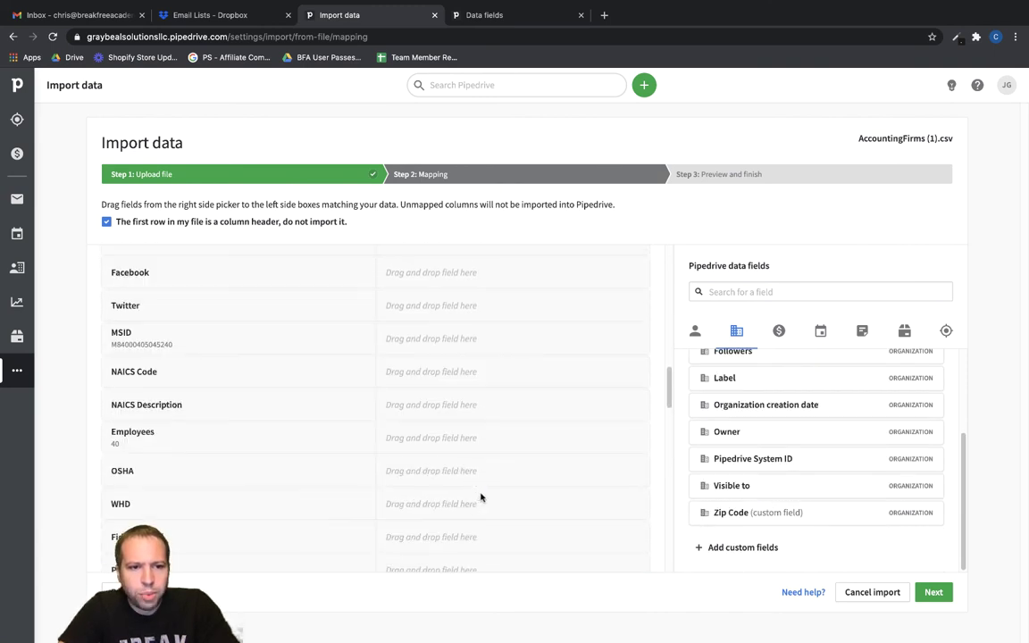
scroll(480, 495, "up", 4)
scroll(482, 492, "down", 3)
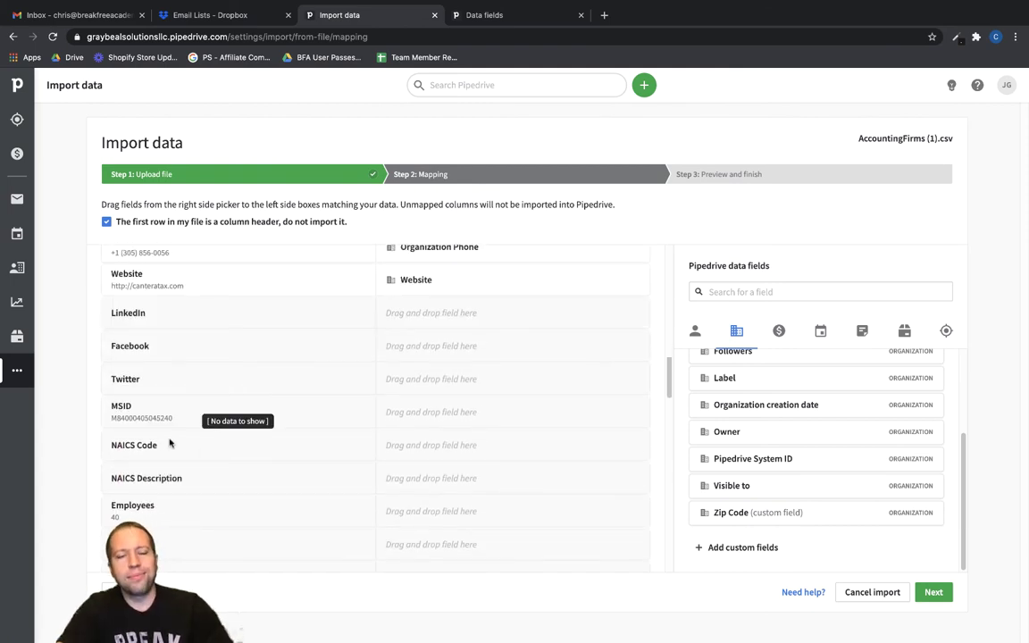
scroll(175, 444, "down", 5)
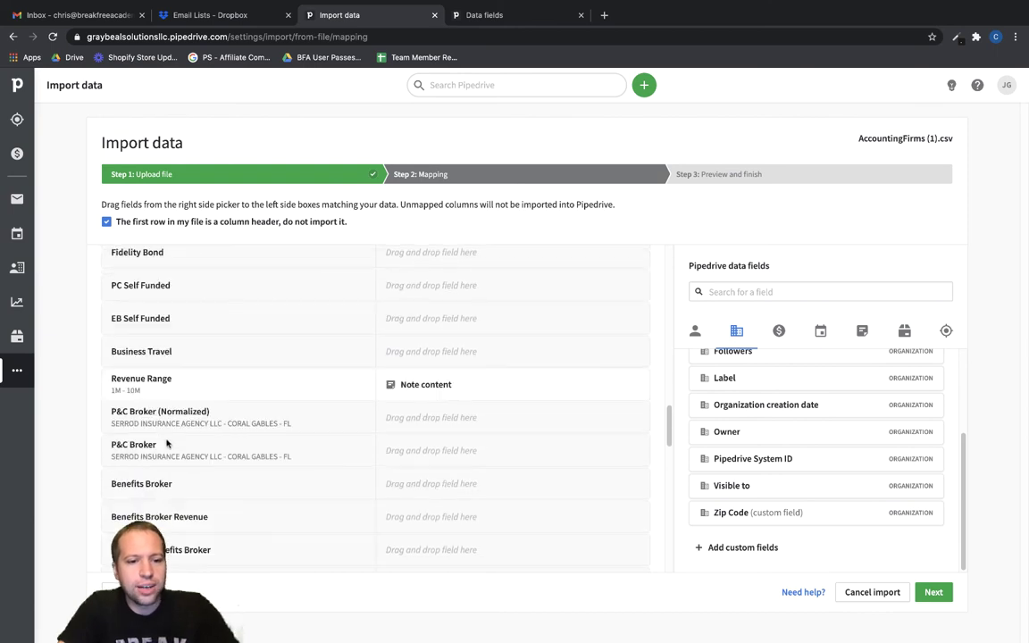
scroll(293, 478, "down", 5)
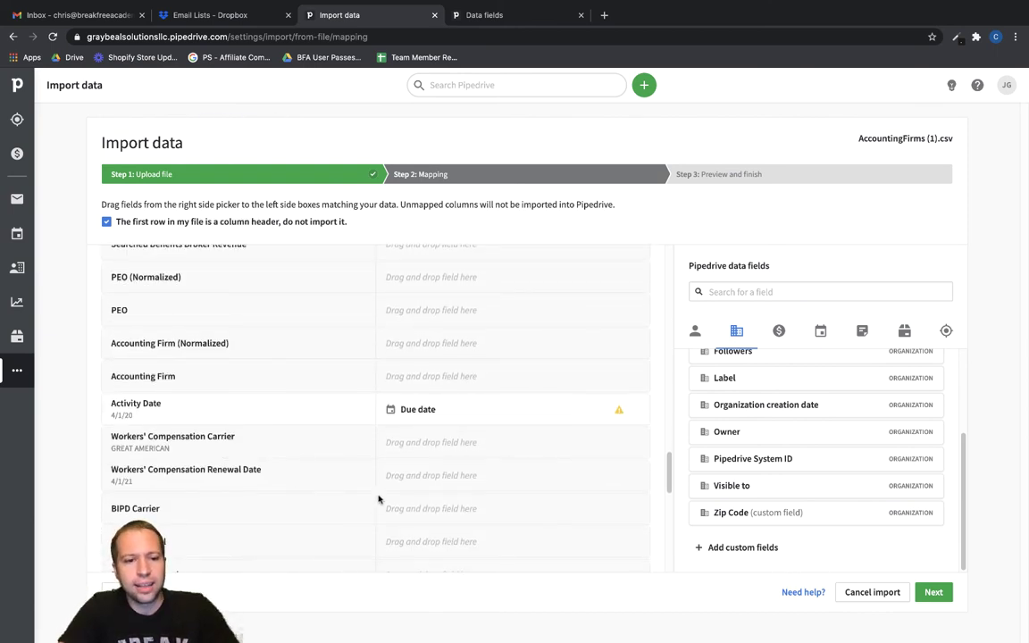
scroll(379, 498, "down", 5)
scroll(378, 498, "down", 2)
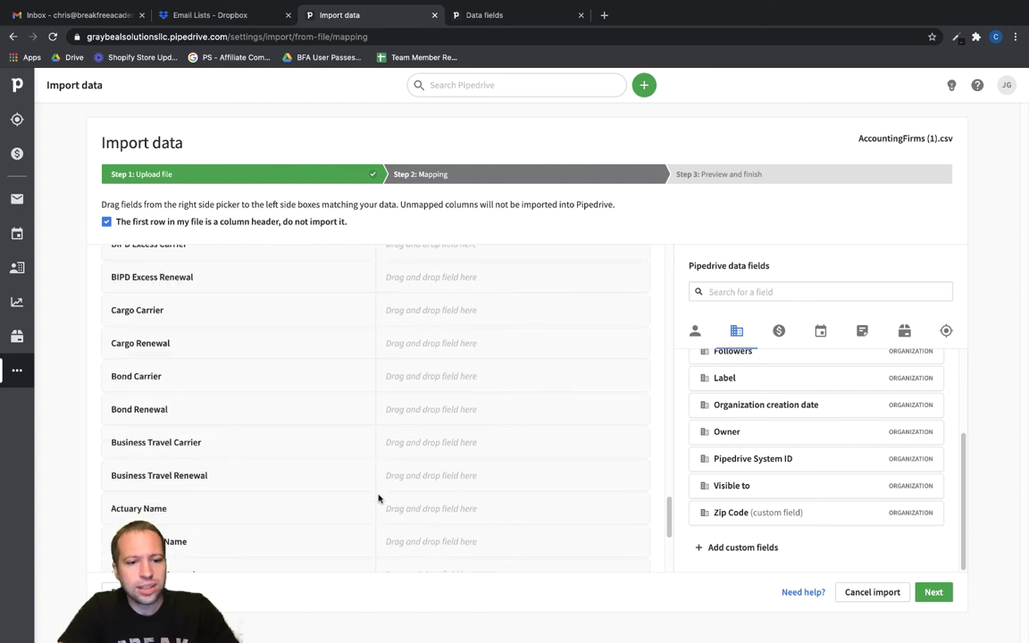
scroll(379, 498, "down", 3)
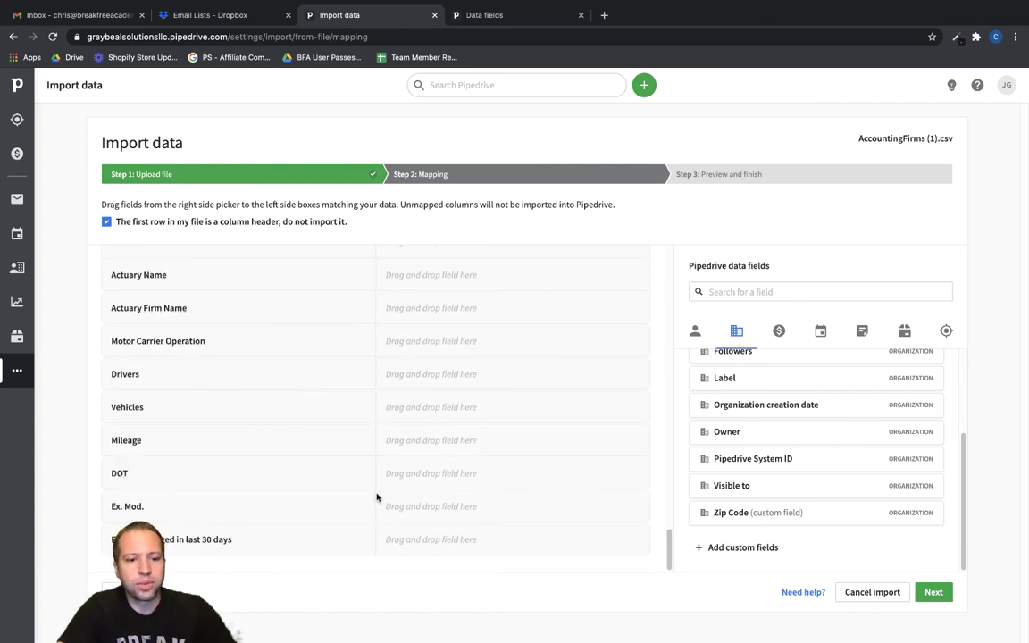
Step: Check the import preview of people, organizations, activities and notes, and start the import
left_click(932, 592)
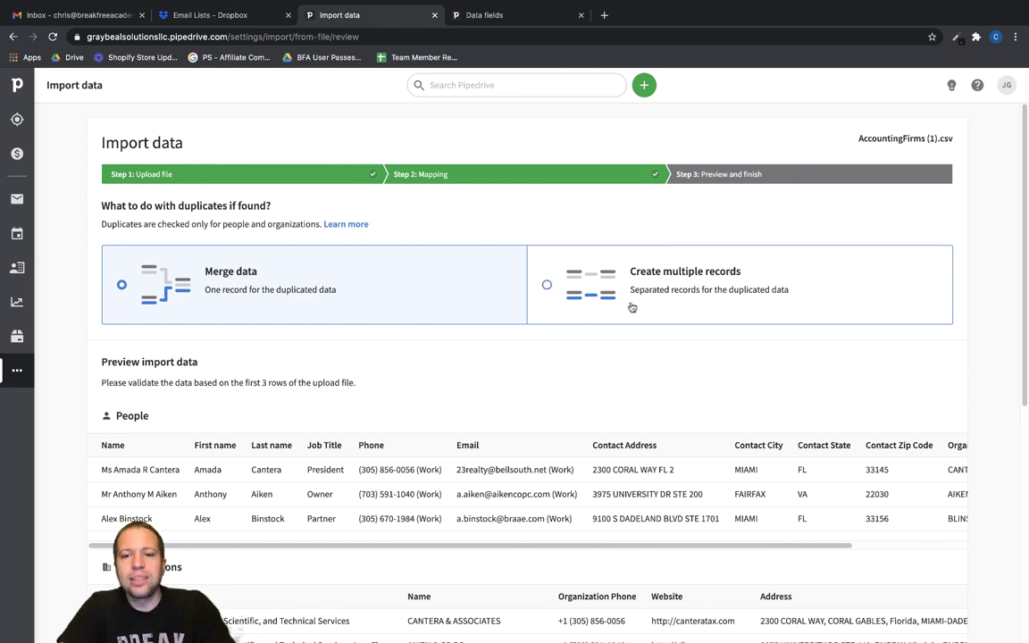
scroll(628, 310, "down", 5)
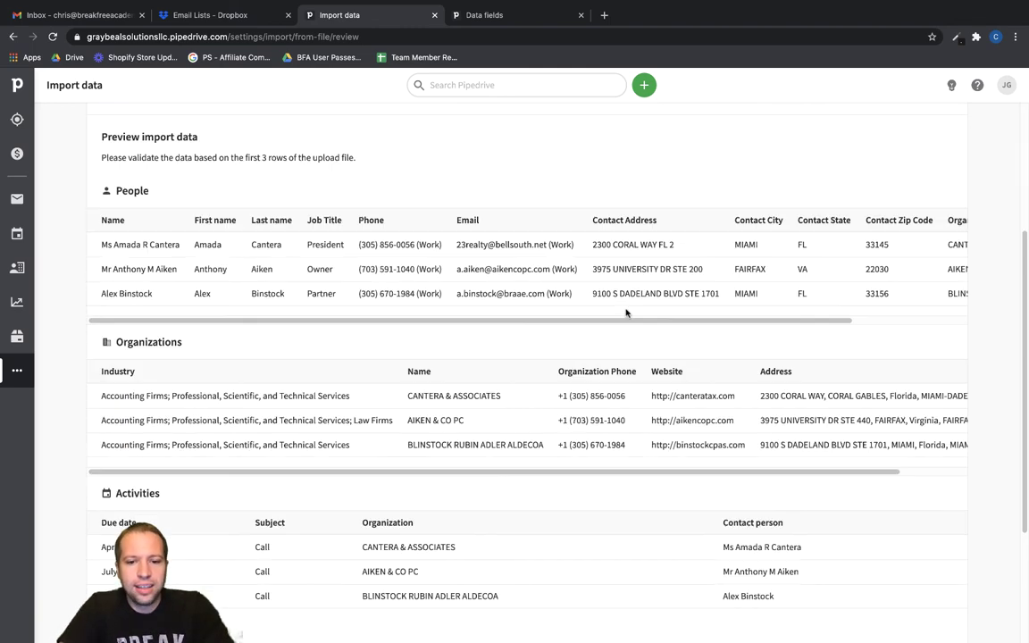
scroll(546, 443, "down", 2)
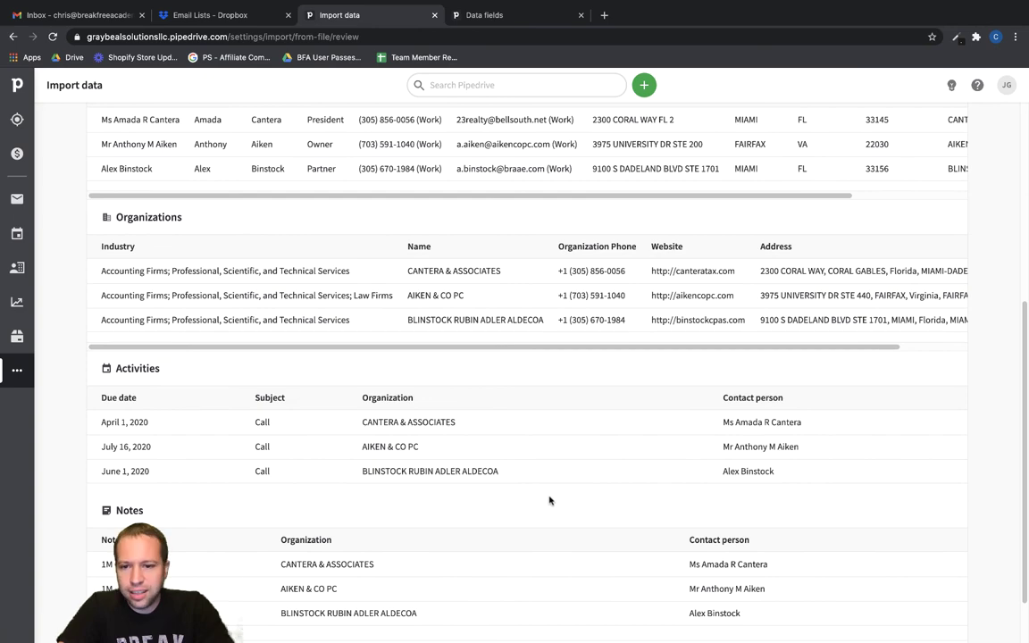
scroll(548, 501, "down", 1)
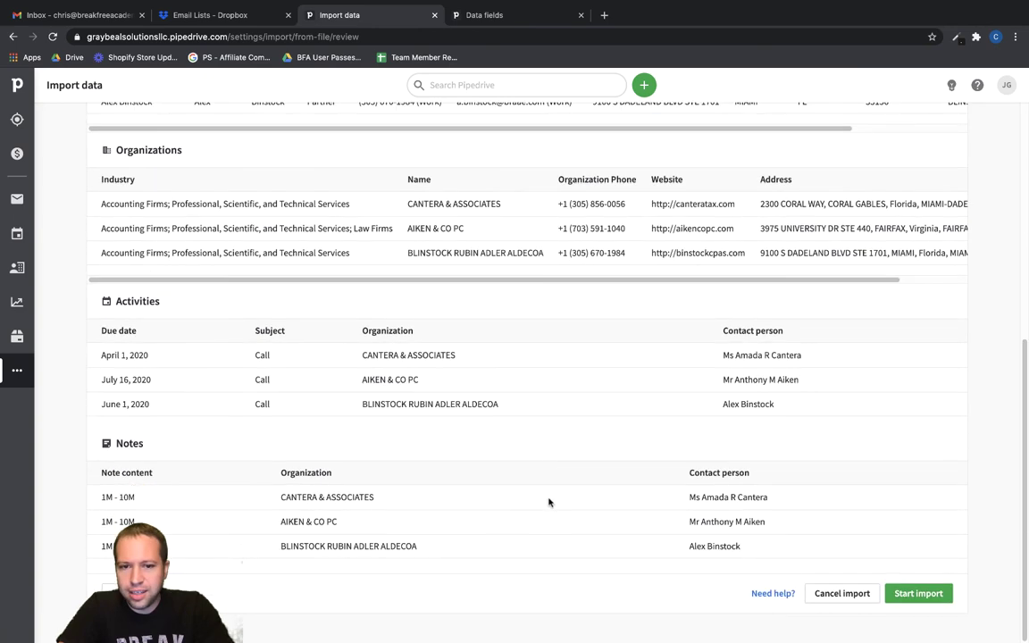
left_click(913, 594)
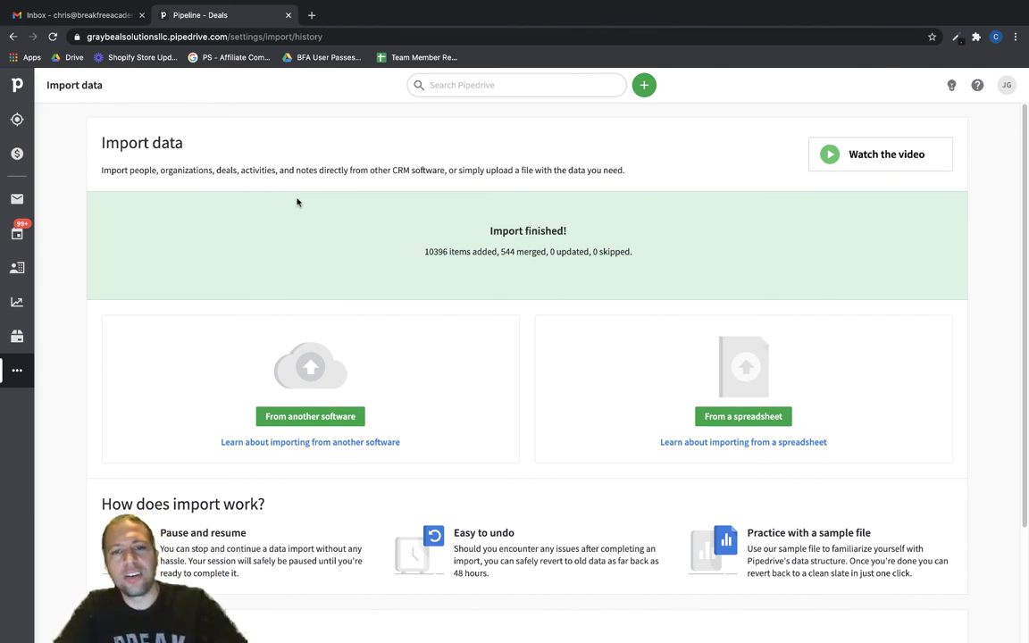
Step: Open the People contact list and browse the imported contacts with their organizations, emails and phone numbers
left_click(18, 268)
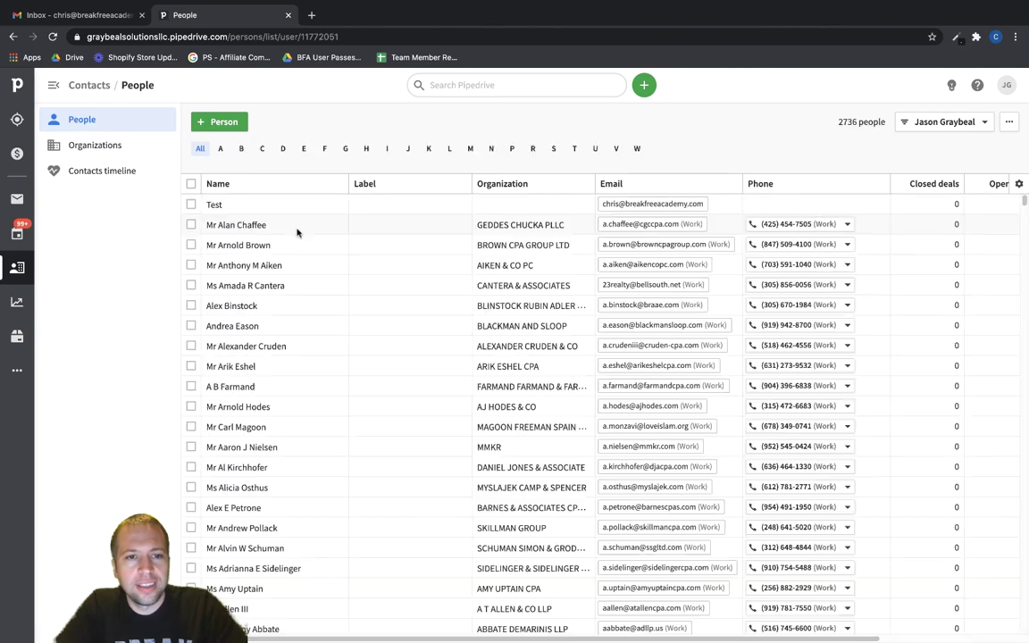
scroll(586, 268, "down", 5)
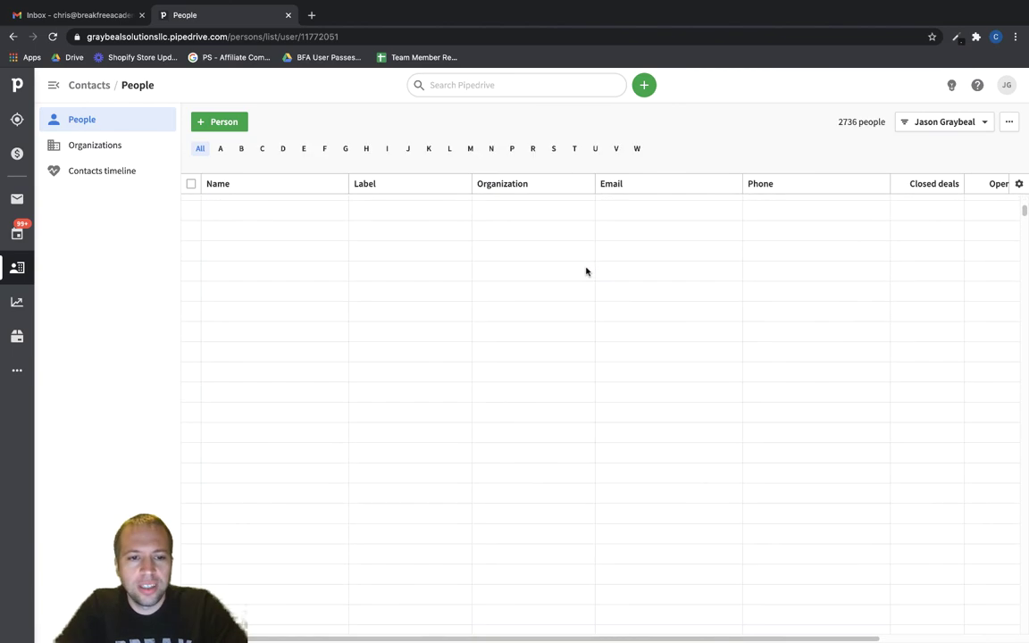
scroll(586, 271, "down", 3)
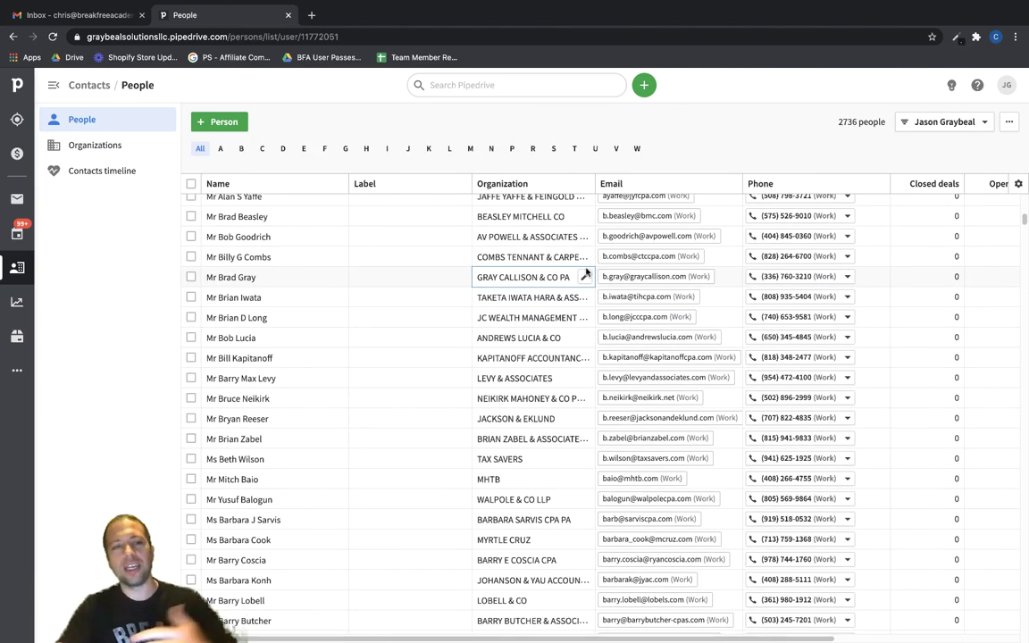
scroll(510, 306, "up", 5)
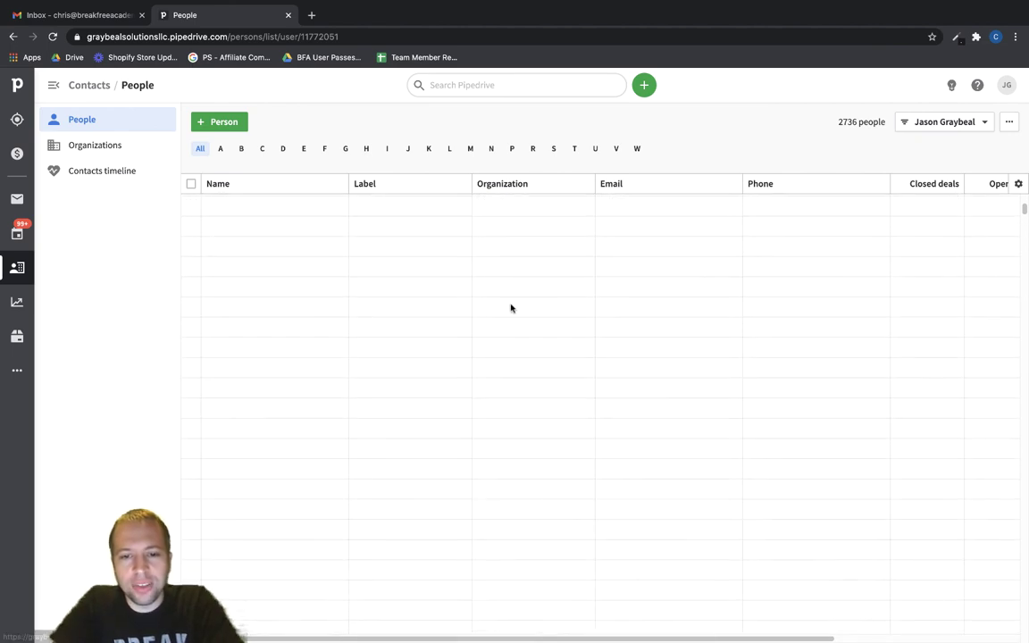